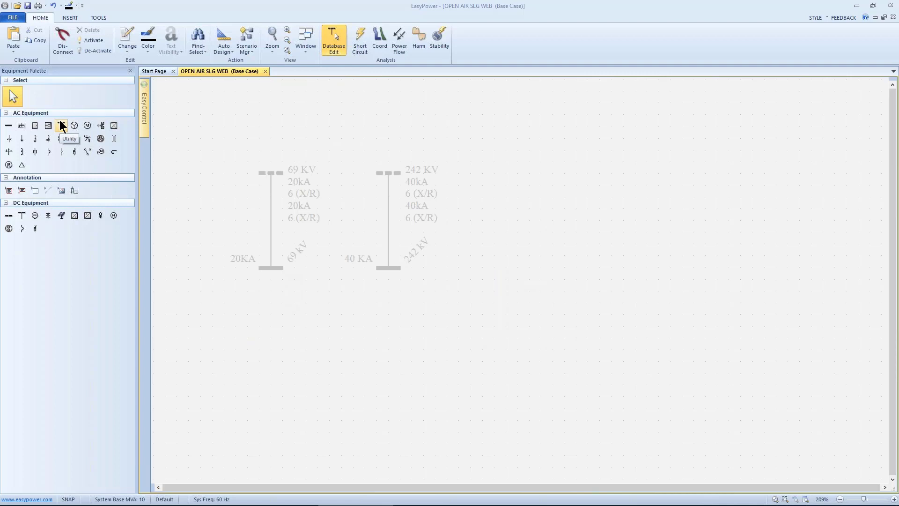
- Add a utility connected to a new bus with a 25.1 kV base voltage and align the pair beside the 242 kV source
left_click(61, 126)
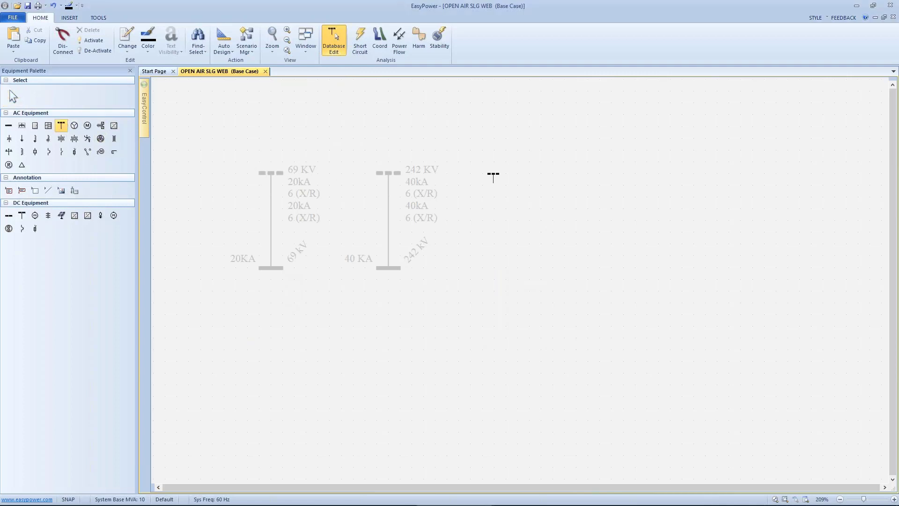
left_click(553, 197)
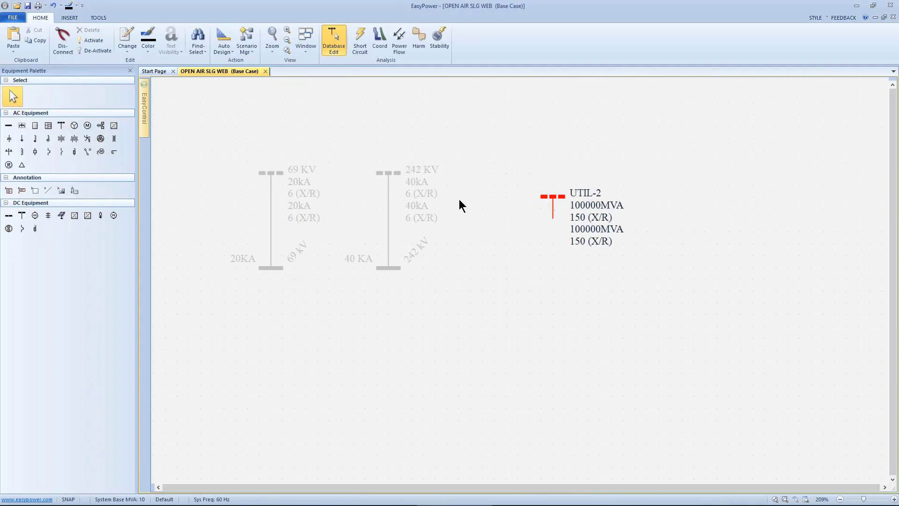
left_click(9, 126)
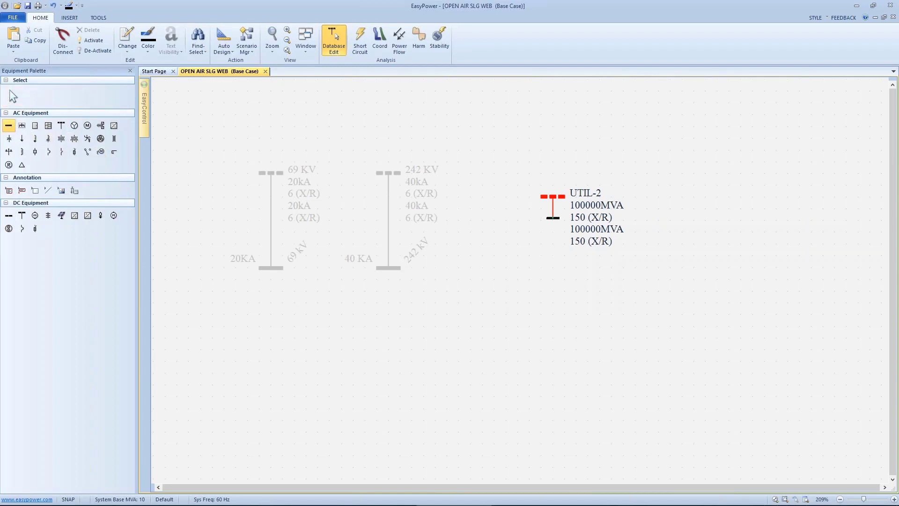
left_click(552, 219)
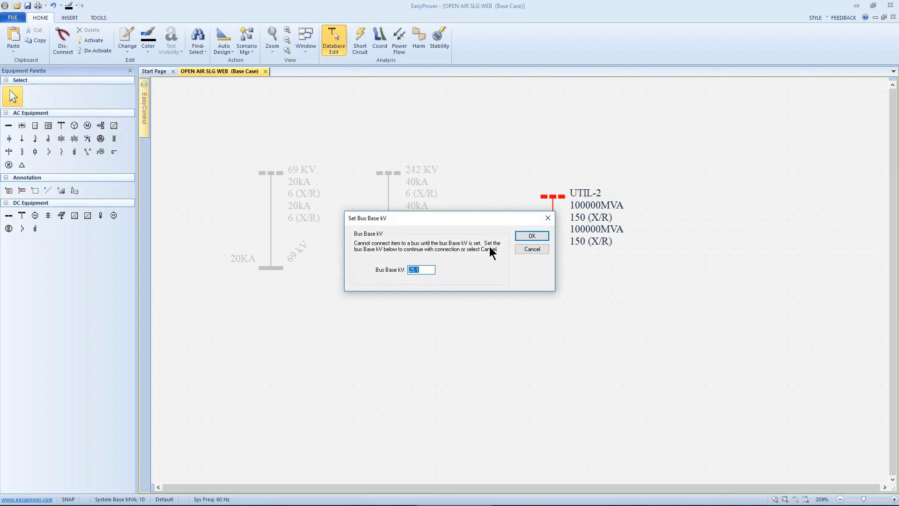
type("2")
left_click(533, 238)
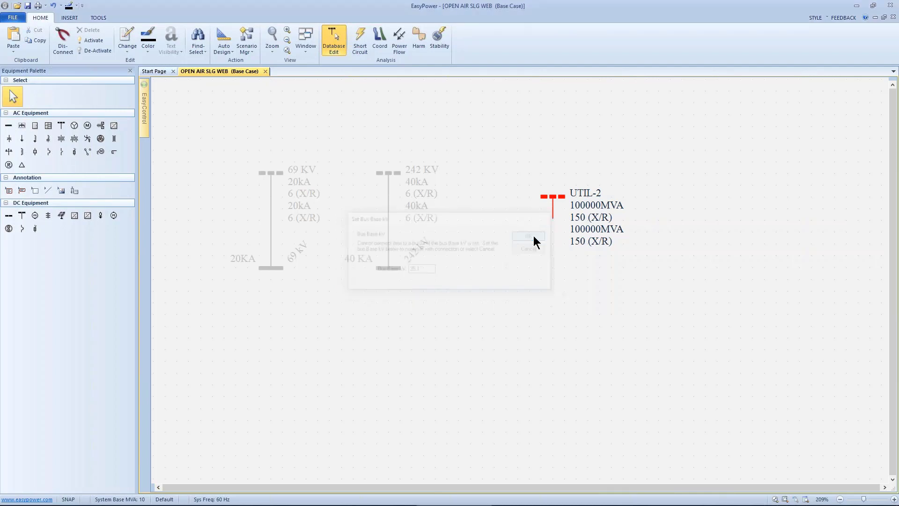
left_click_drag(527, 112, 640, 235)
left_click_drag(556, 132, 544, 180)
- Name the new utility 25.1 KV, use kA fault duty units, and enter 5 kA with a ratio of 6 for both three-phase and SLG short circuit
double_click(544, 175)
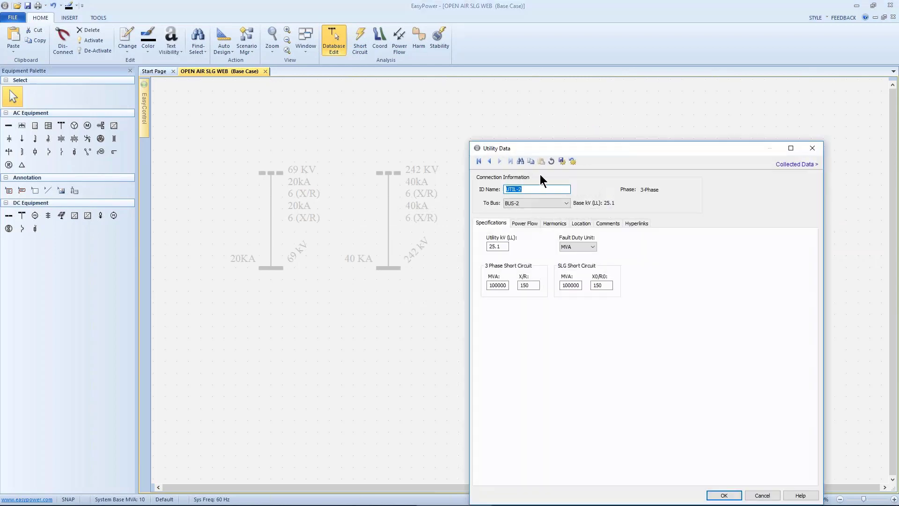
type("25.1 KV")
left_click(576, 246)
left_click(572, 259)
left_click(500, 285)
type("5")
key("Tab")
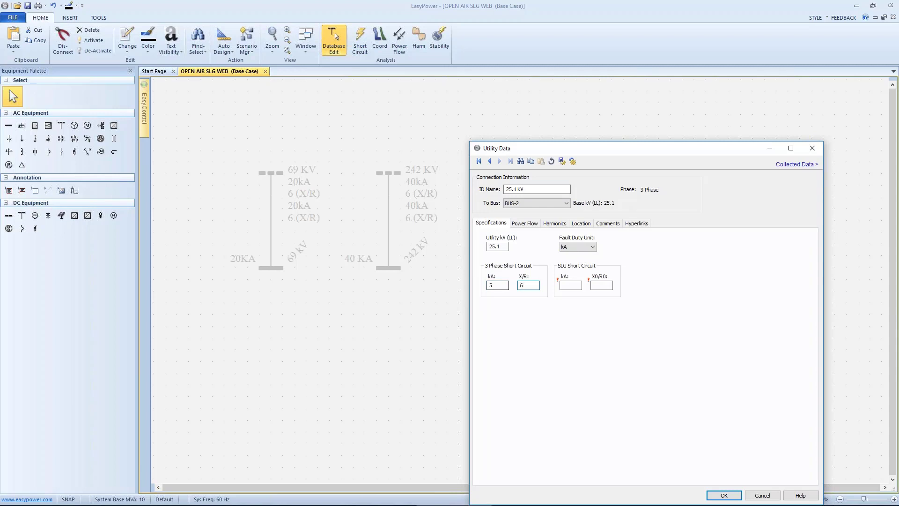
left_click(567, 285)
type("5")
key("Tab")
left_click(721, 495)
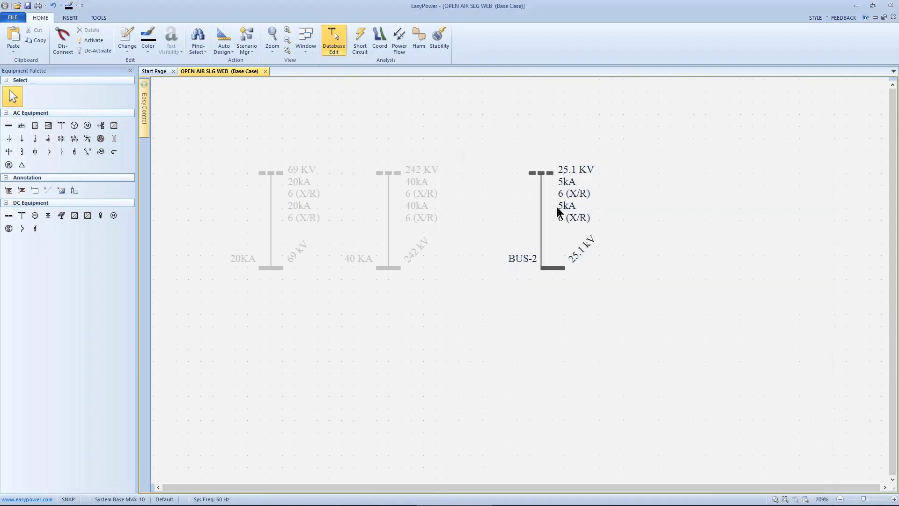
- Widen the bus under the 25.1 kV utility, set its bus type to Open Air, and review its arc flash hazard data
left_click_drag(540, 271, 517, 271)
left_click(544, 268)
double_click(544, 268)
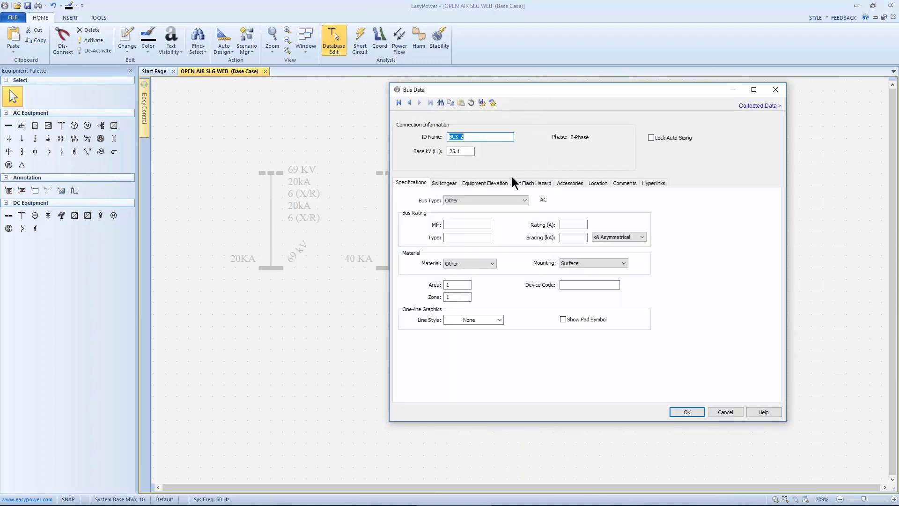
left_click(499, 197)
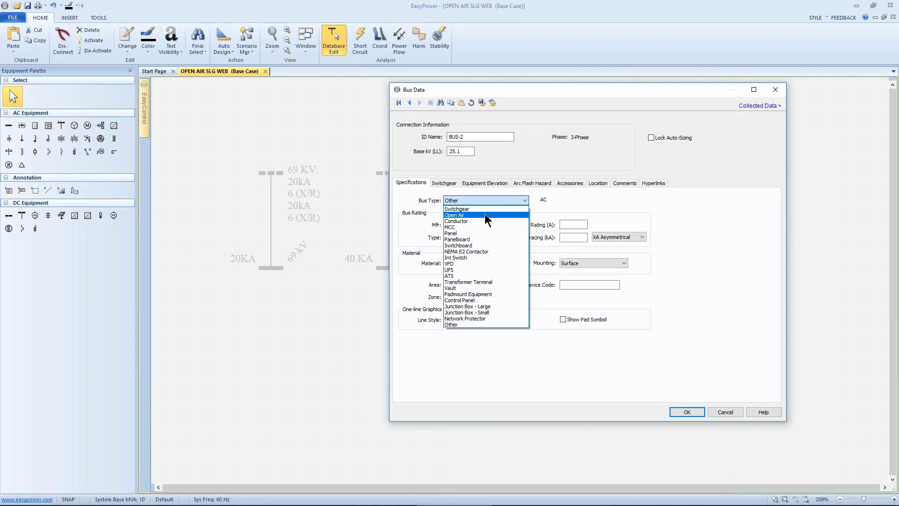
left_click(485, 214)
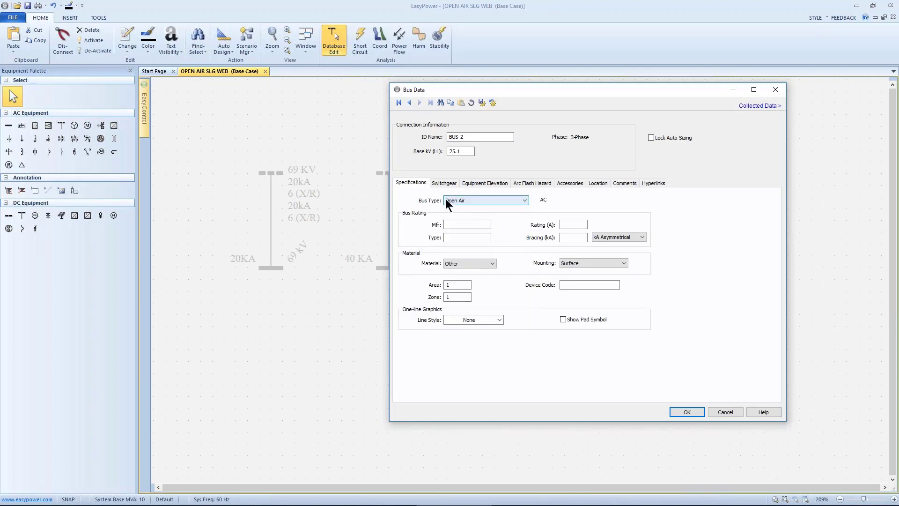
left_click(521, 186)
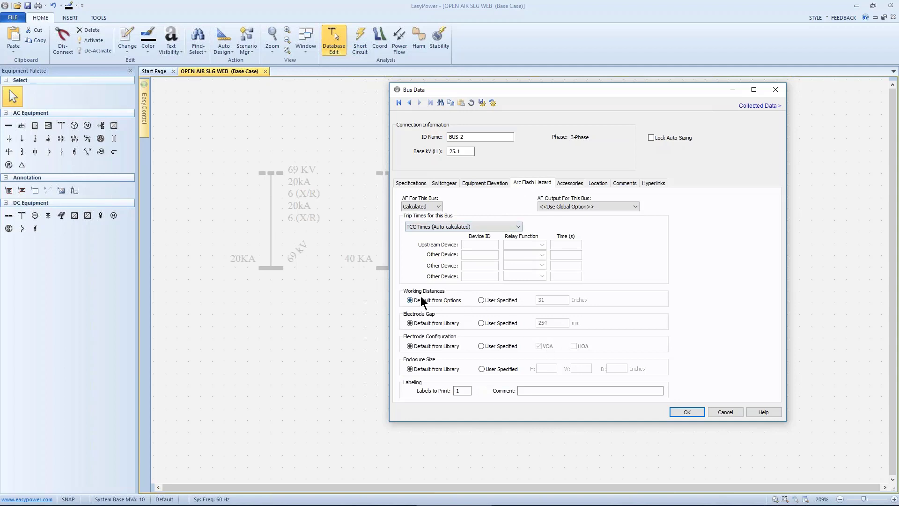
left_click_drag(526, 93, 479, 77)
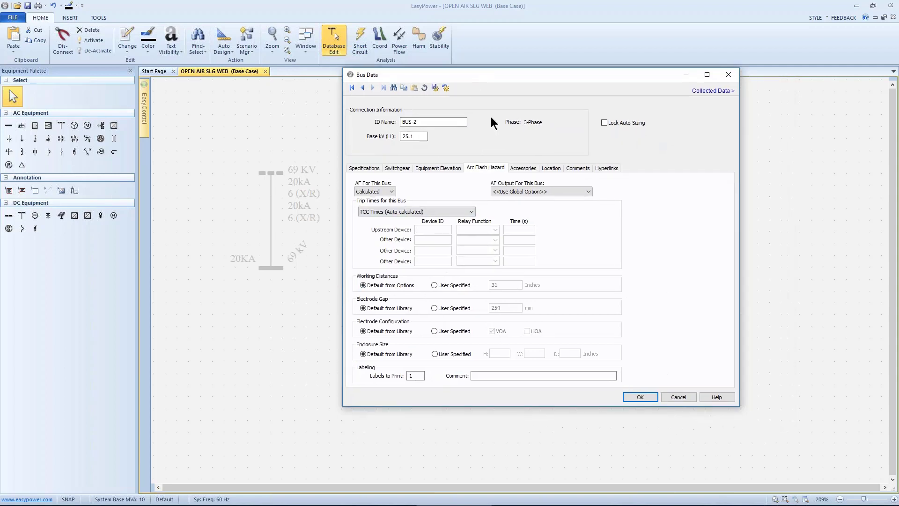
left_click(634, 396)
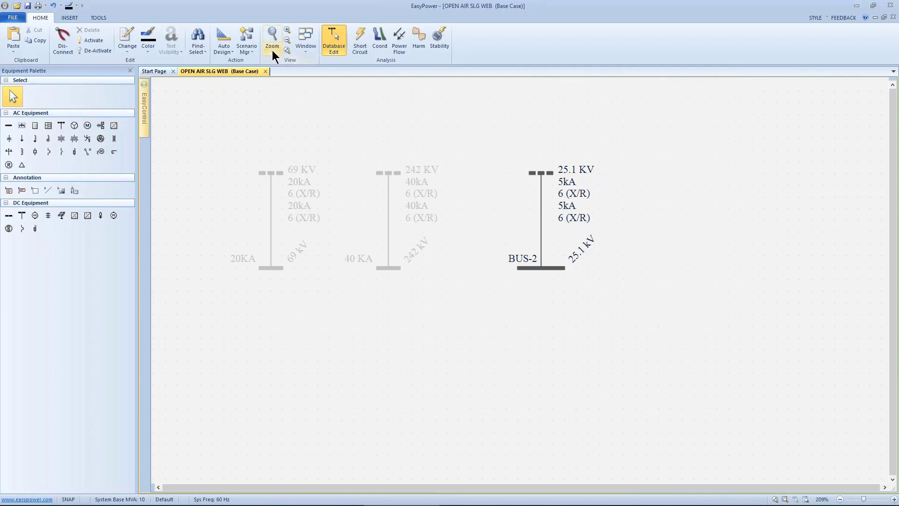
- Run a line-to-ground arc flash fault in short circuit analysis and arrange the one-line together with the arc flash hazard report
left_click(352, 40)
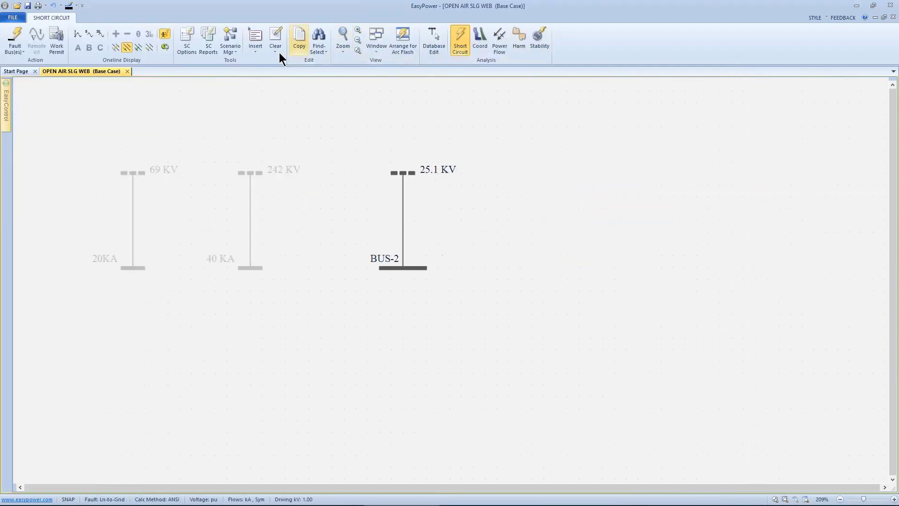
left_click(116, 47)
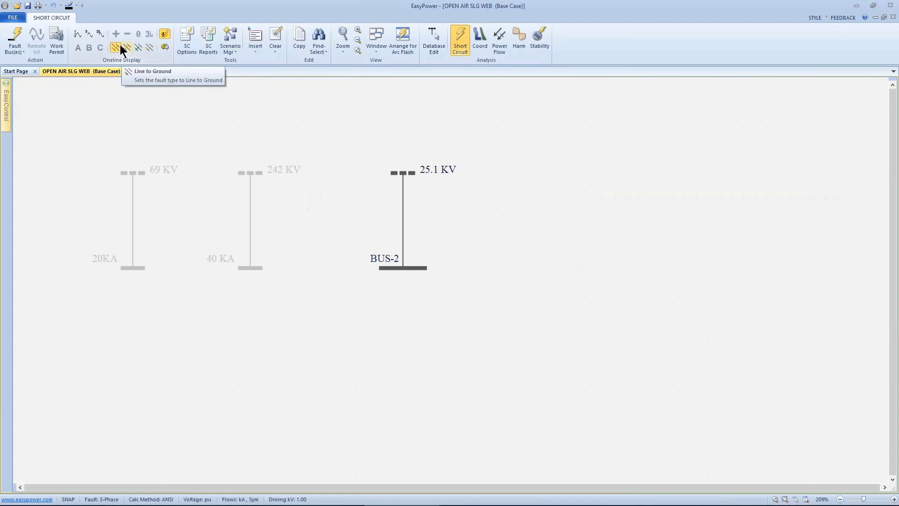
left_click(126, 48)
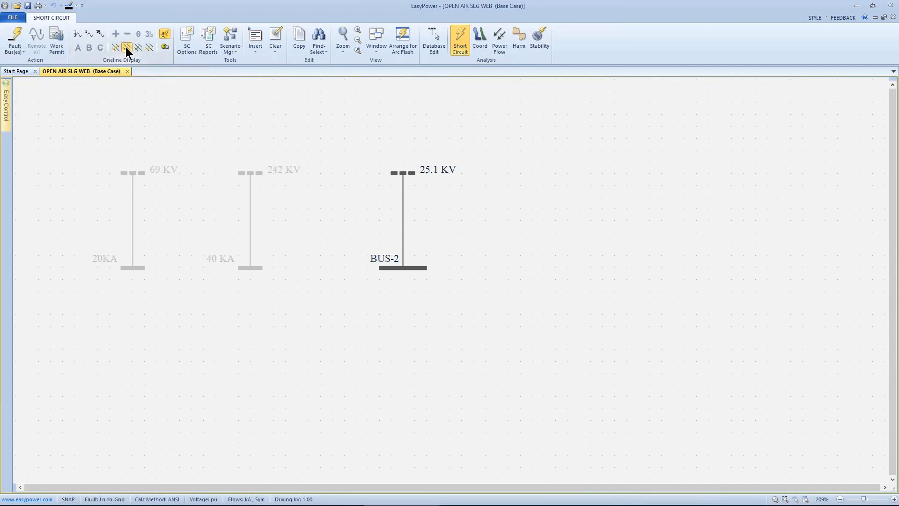
left_click(15, 36)
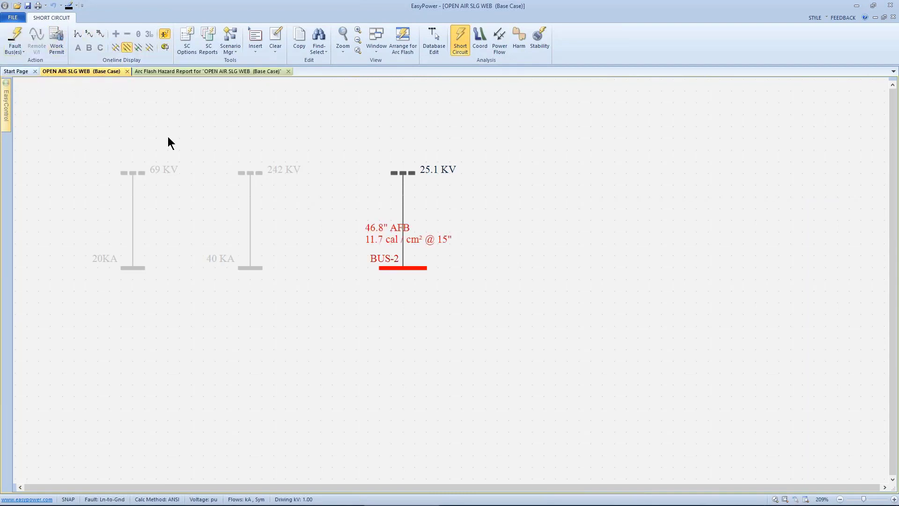
left_click_drag(325, 153, 175, 173)
left_click(397, 36)
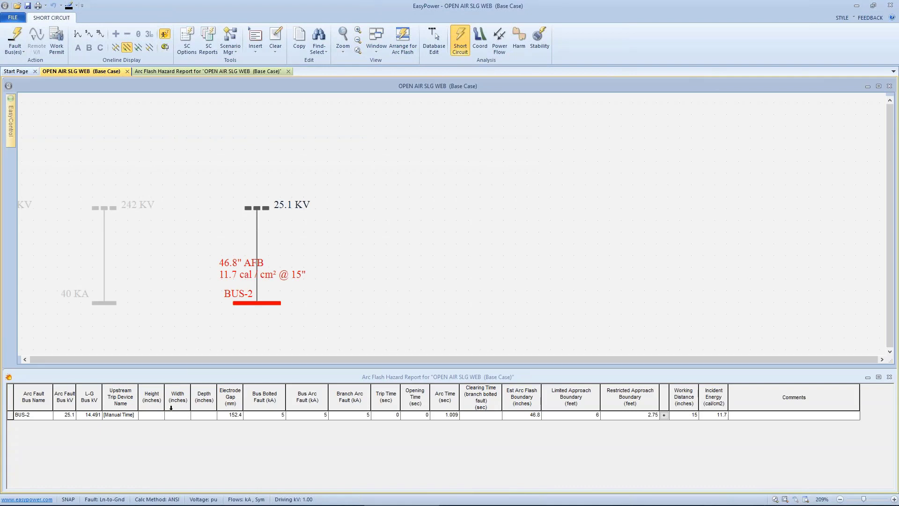
- In the advanced arc flash options, disable NFPA 70E 2009 Annex D.8 for open air and apply the Ralph Lee method for exceeded voltage and current
left_click(189, 40)
left_click_drag(333, 111, 580, 46)
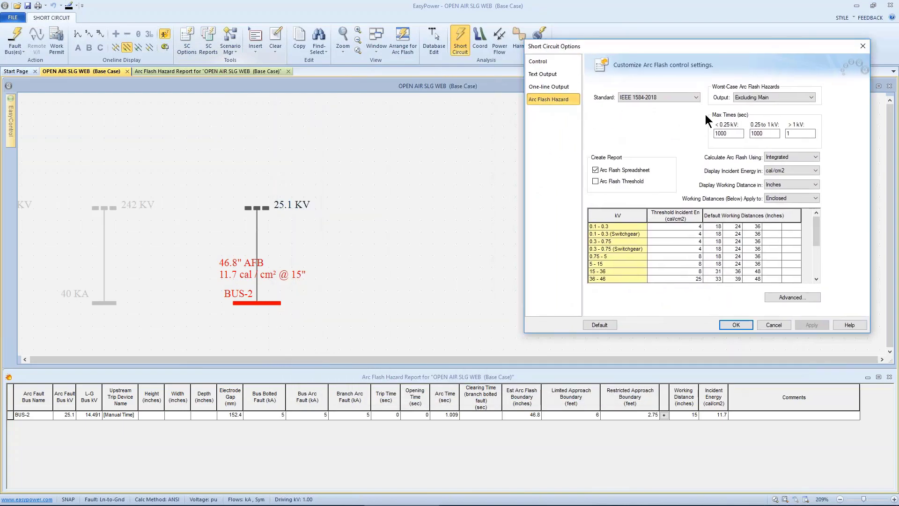
left_click(774, 296)
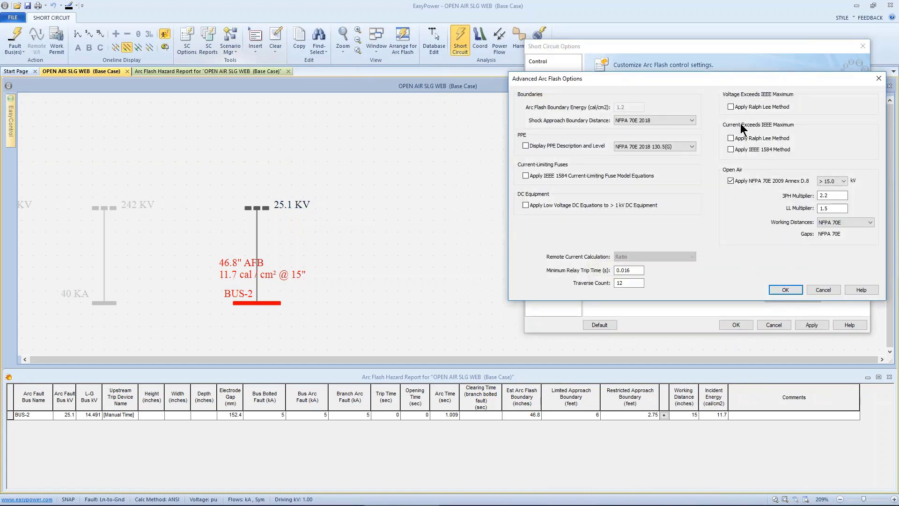
left_click(730, 181)
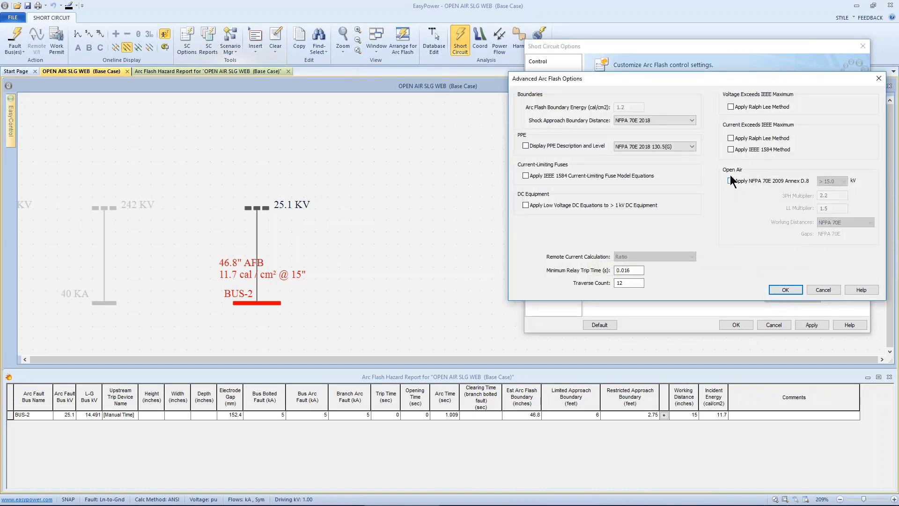
left_click(731, 107)
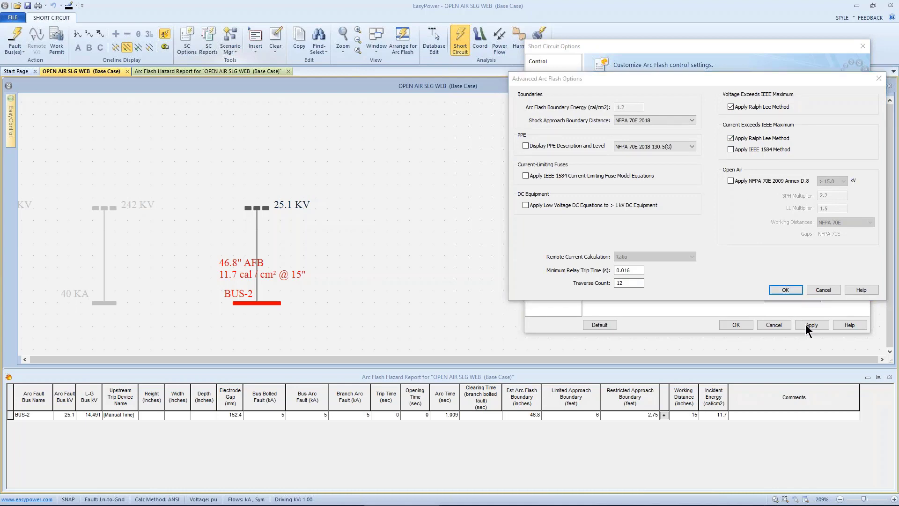
left_click(789, 292)
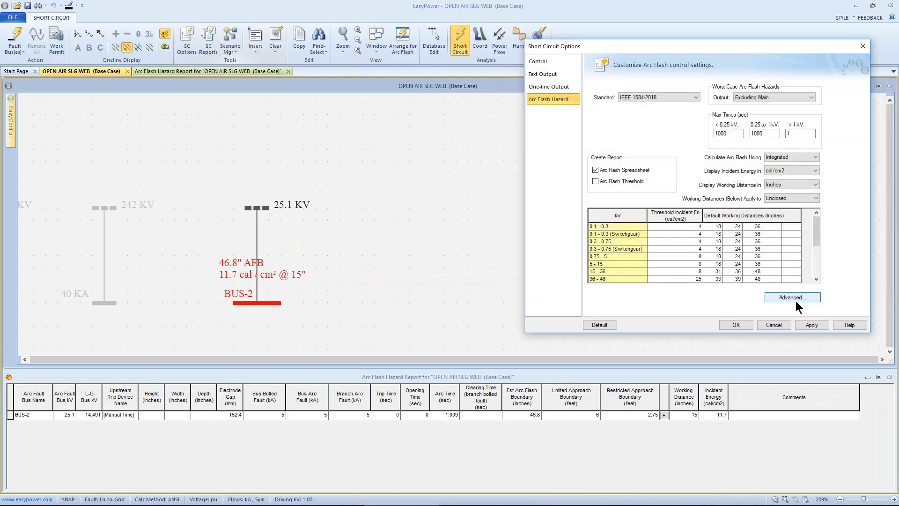
left_click(811, 324)
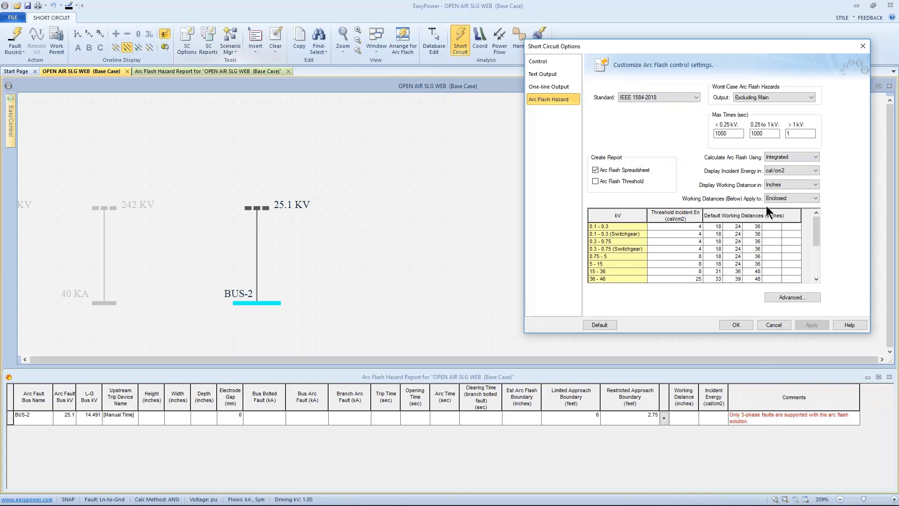
- Turn off the Ralph Lee options, re-enable NFPA 70E 2009 Annex D.8 for open air above 15.0 kV, and apply the settings
left_click(808, 296)
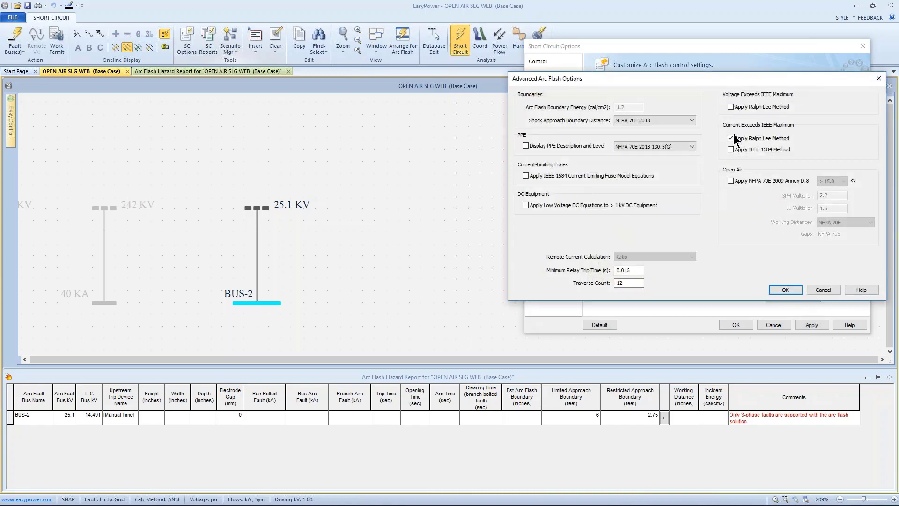
left_click(731, 180)
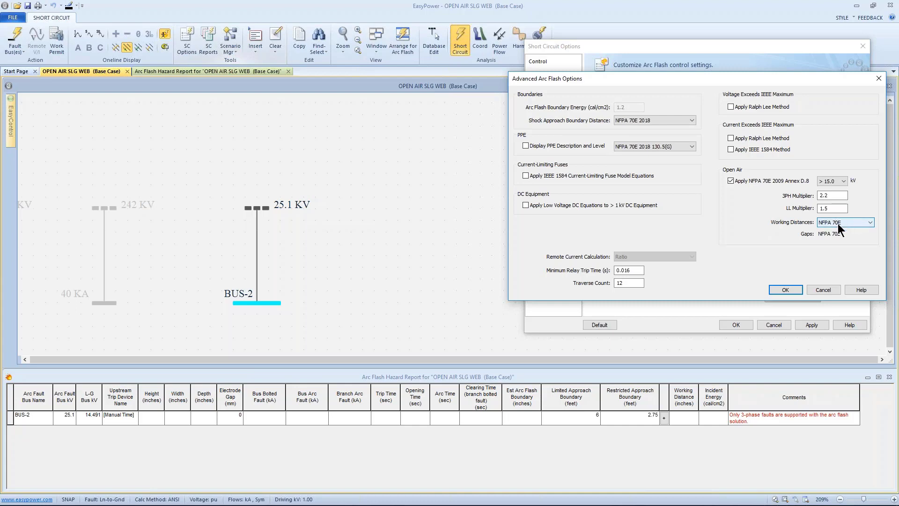
left_click(785, 289)
left_click(809, 323)
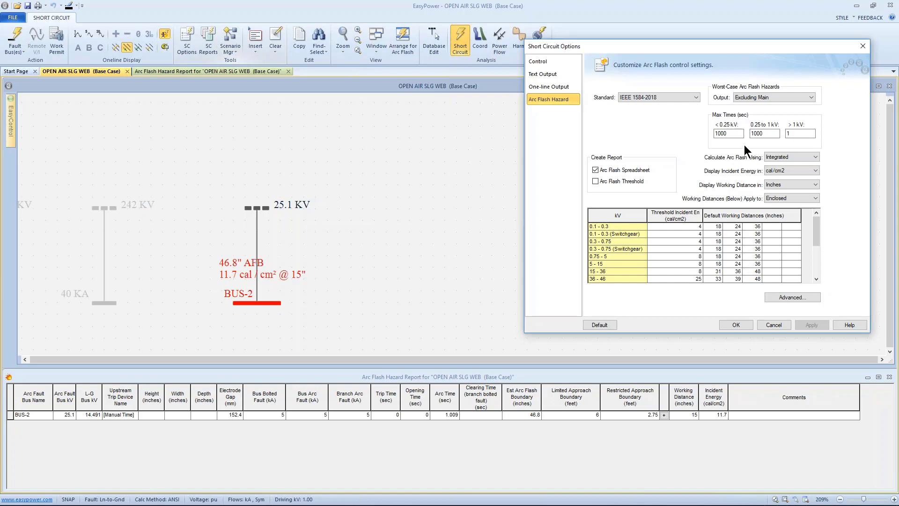
- Switch to the PowerPoint presentation and compare the arc flash result with Table D.8(1) on slide 7
left_click(791, 133)
key("alt+Tab")
left_click_drag(717, 158, 430, 162)
scroll(288, 300, "up", 2)
scroll(289, 300, "up", 3)
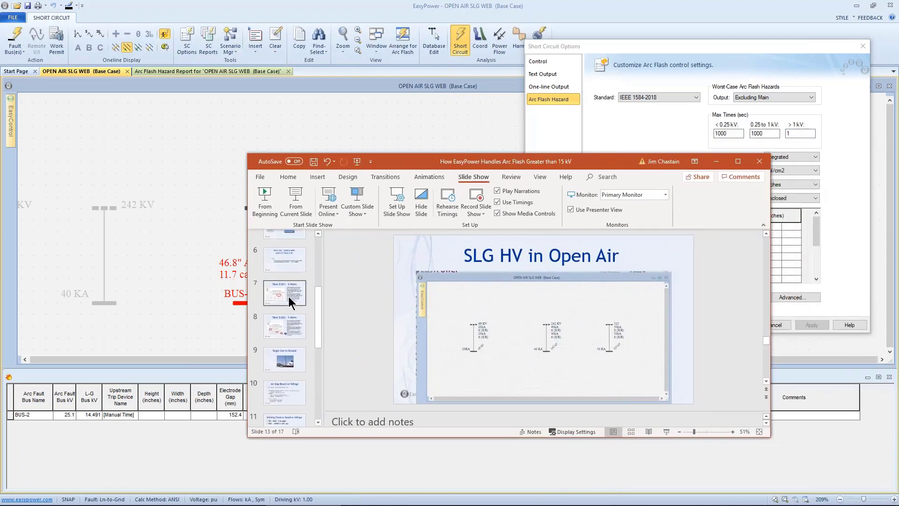
left_click(288, 294)
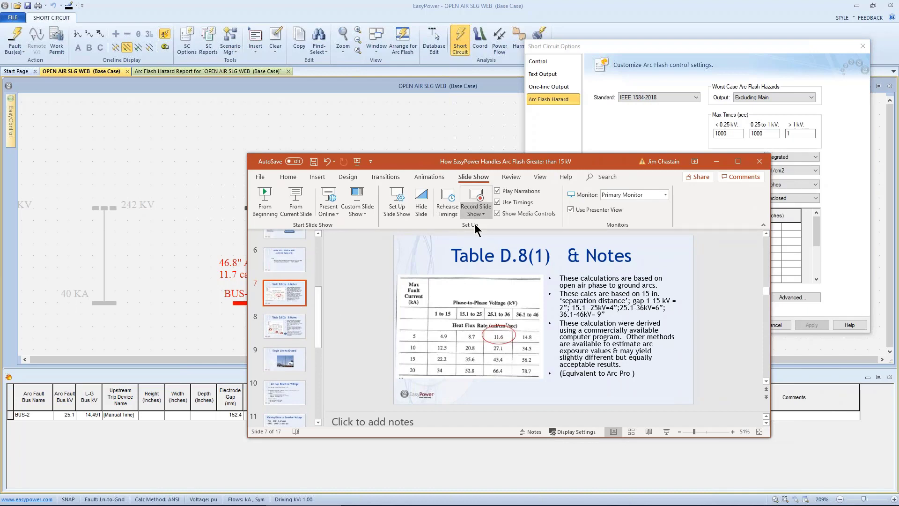
left_click_drag(486, 162, 528, 90)
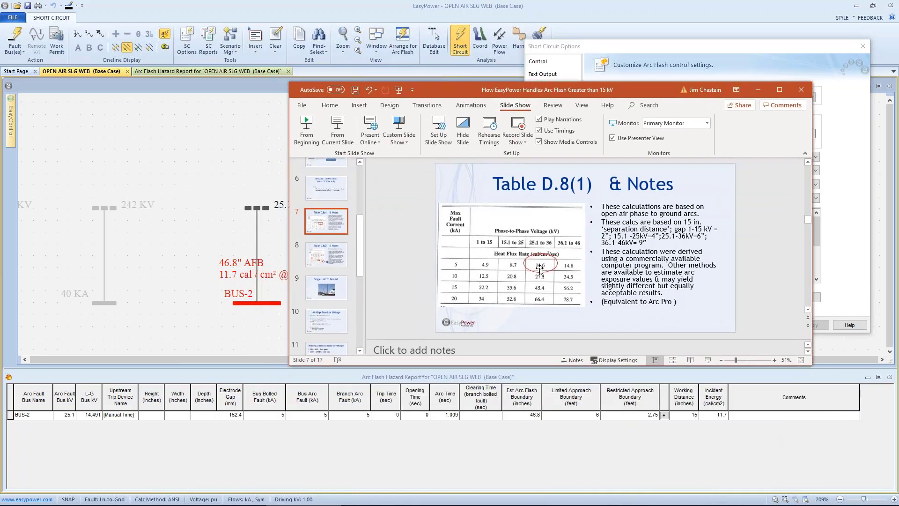
left_click_drag(513, 95, 898, 197)
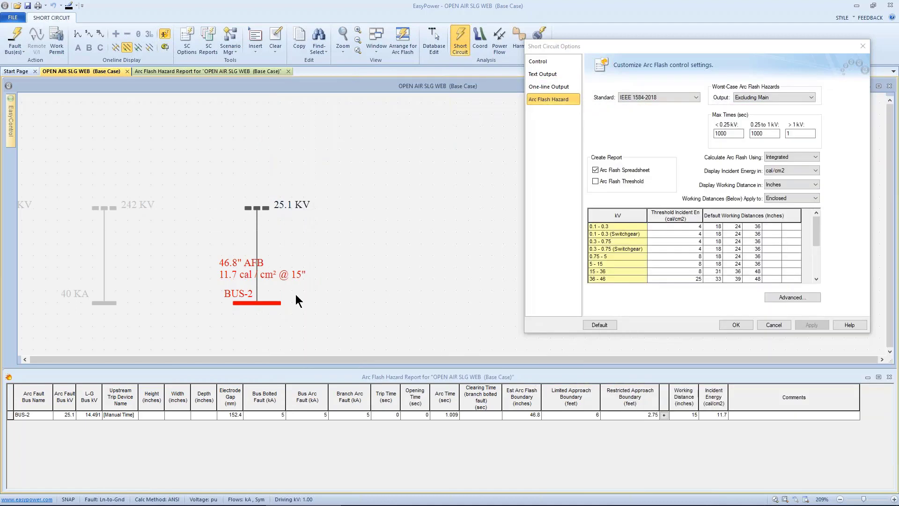
- Return to EasyPower, accept the short circuit options, and select the 25.1 kV utility with its bus on the one-line
left_click(243, 274)
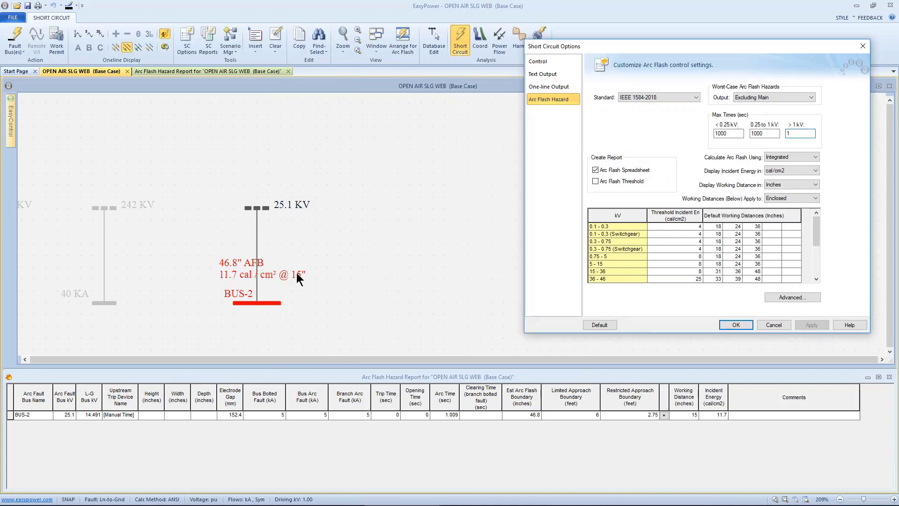
left_click(736, 324)
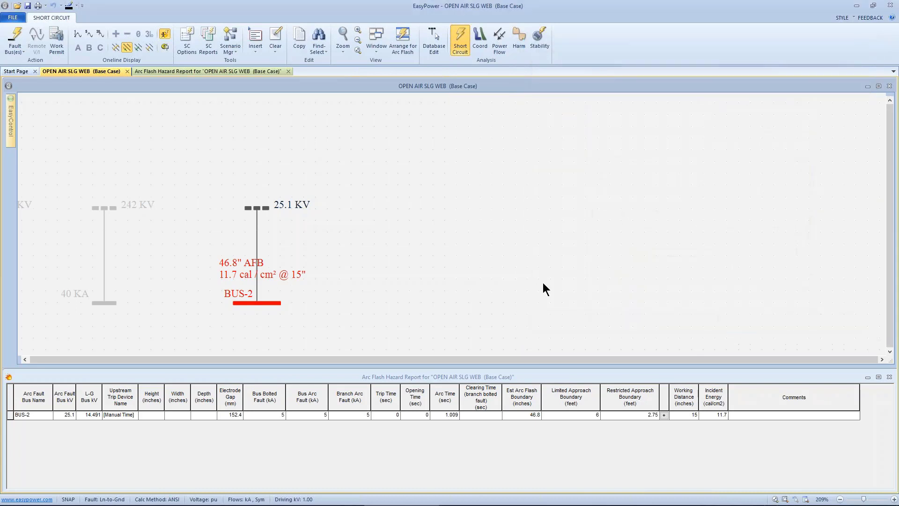
left_click_drag(198, 169, 334, 327)
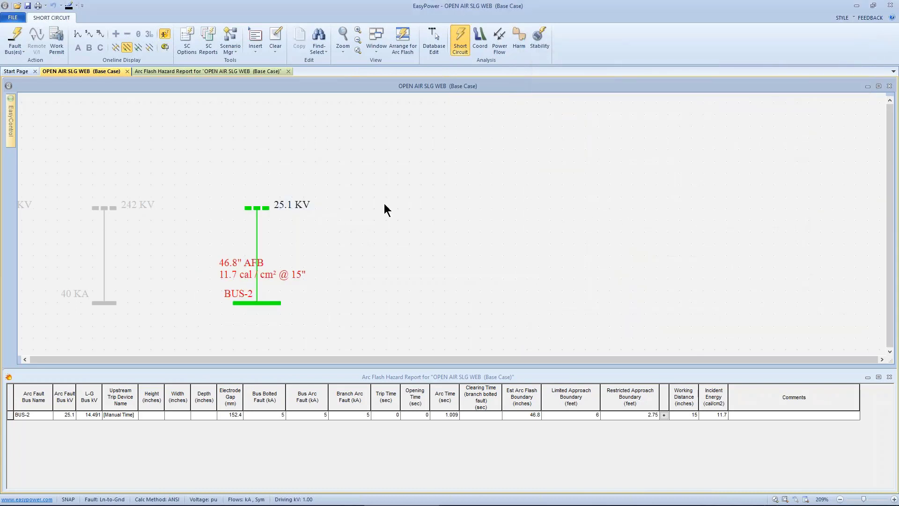
- In database edit mode, deactivate the 25.1 kV utility with its bus, and place a new utility beside them on the one-line
left_click(437, 41)
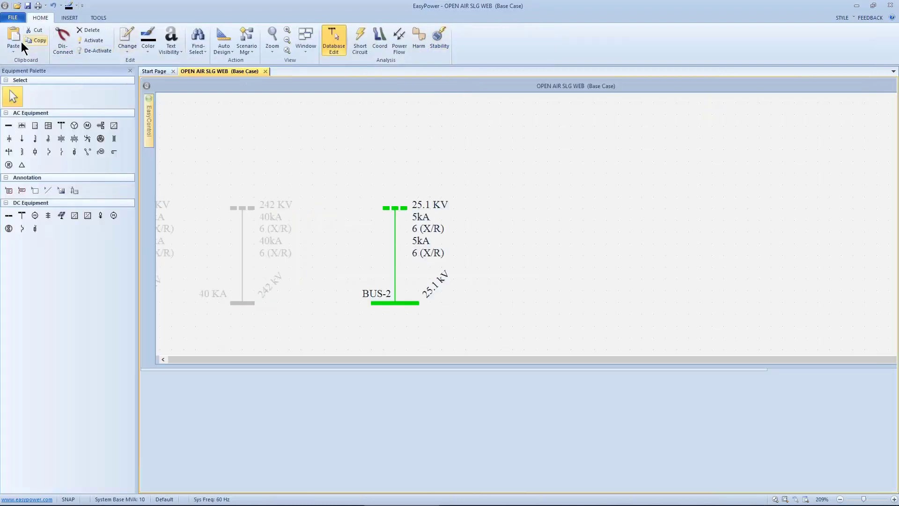
left_click(94, 51)
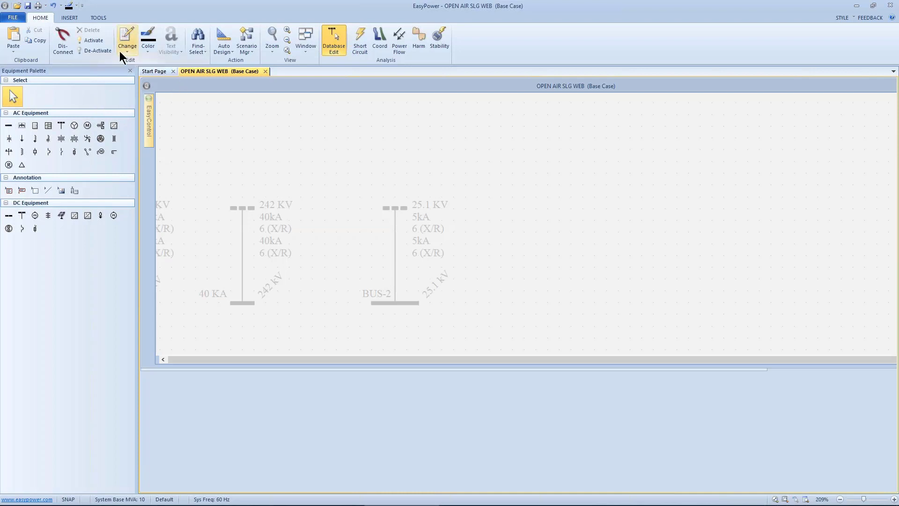
left_click(66, 125)
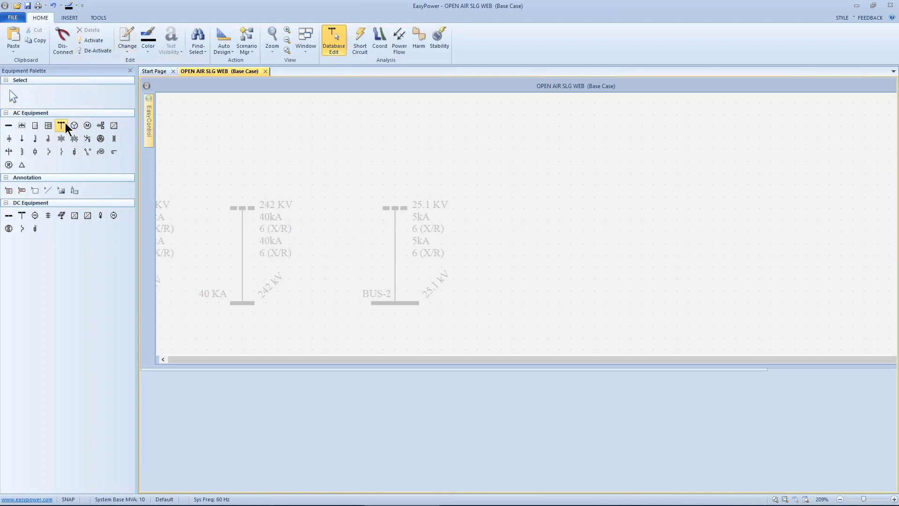
left_click(583, 207)
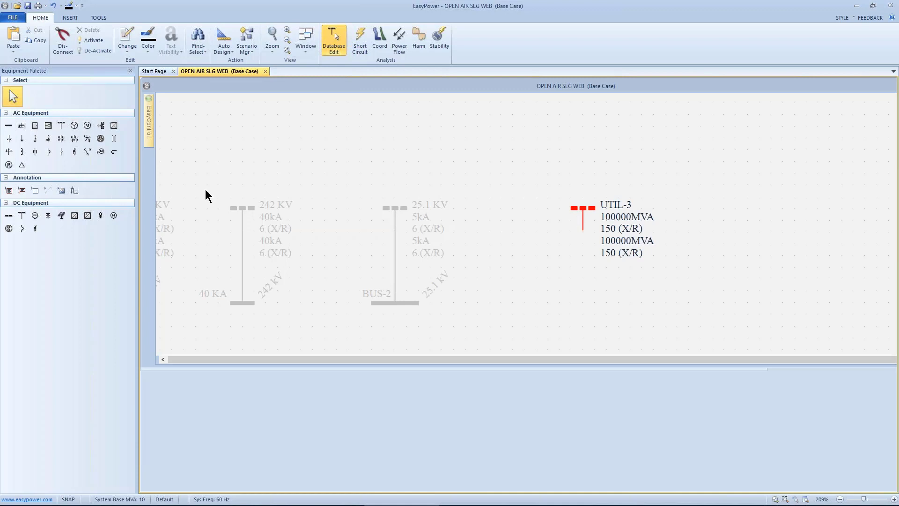
- Connect a new bus to the new utility with a base voltage of 765 kV, and move the pair lower on the one-line
left_click(9, 126)
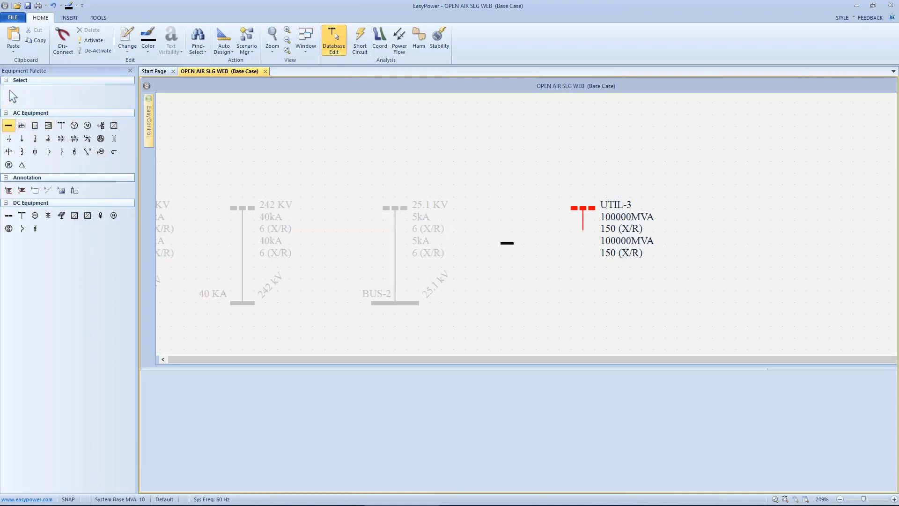
left_click(583, 229)
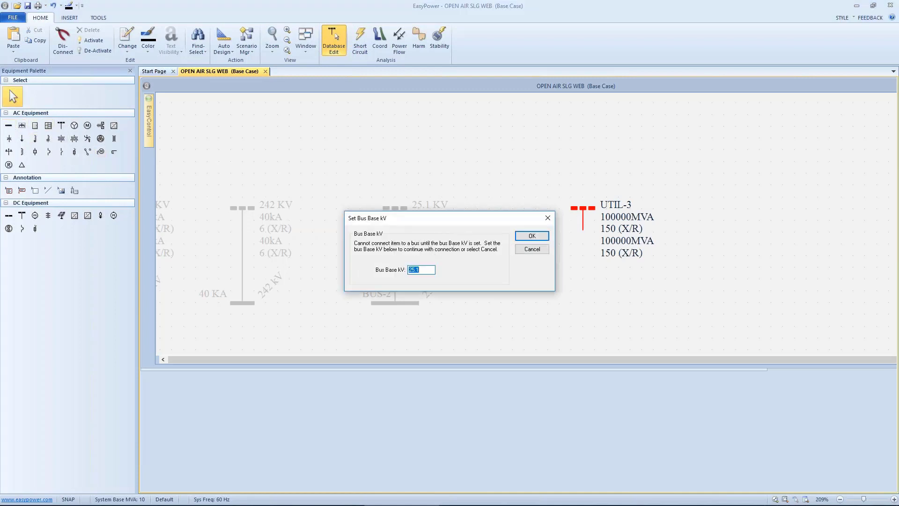
type("765")
left_click(529, 236)
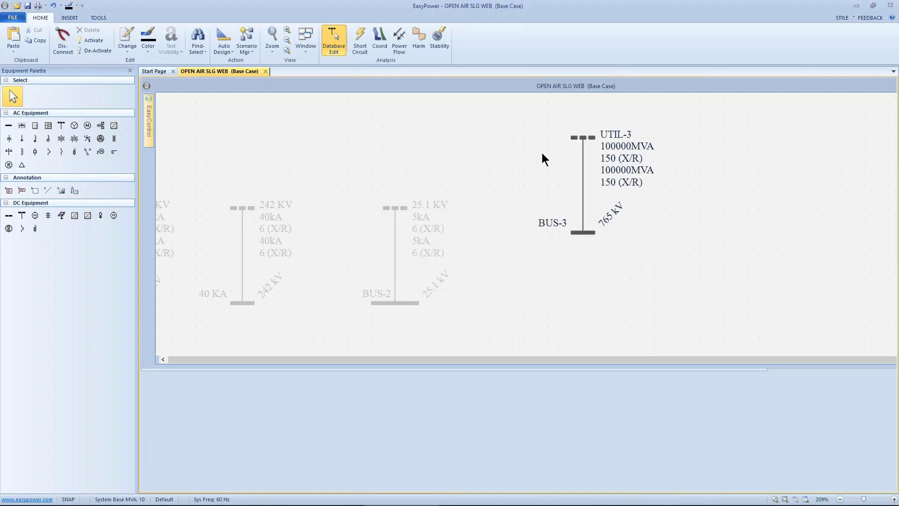
left_click(583, 227)
left_click_drag(582, 228, 583, 286)
- Name the new utility 765 KV, set its fault duty unit to kA, and enter 50 kA for both three-phase and SLG short circuit
double_click(583, 197)
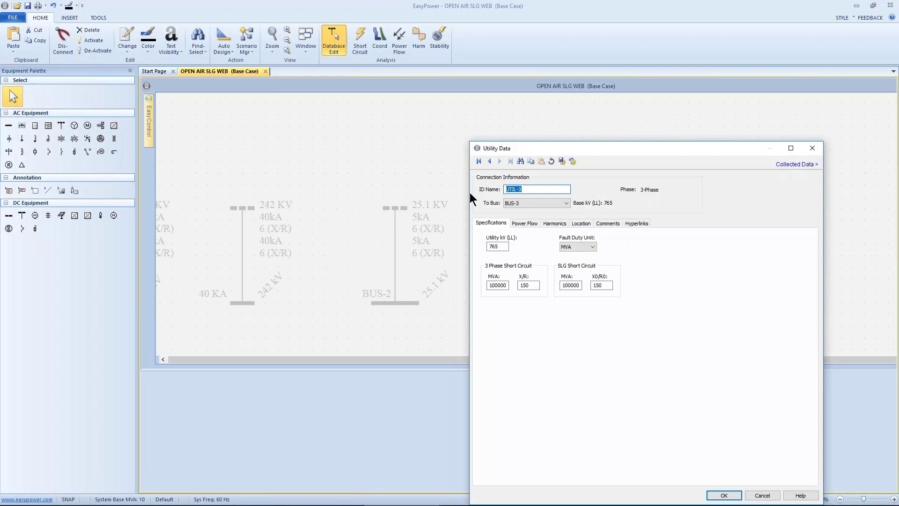
type("7")
left_click(572, 246)
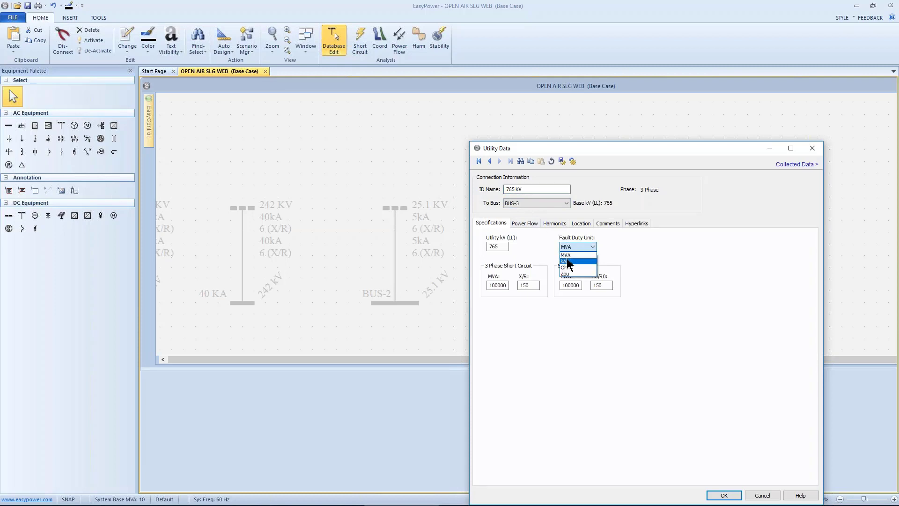
left_click(566, 260)
left_click(504, 287)
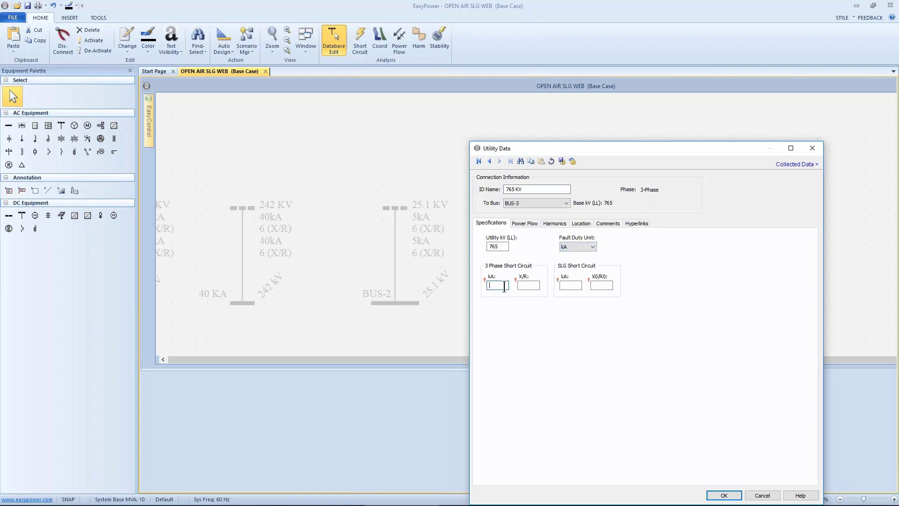
type("50")
key("Tab")
key("Tab")
type("50")
key("Tab")
left_click(723, 495)
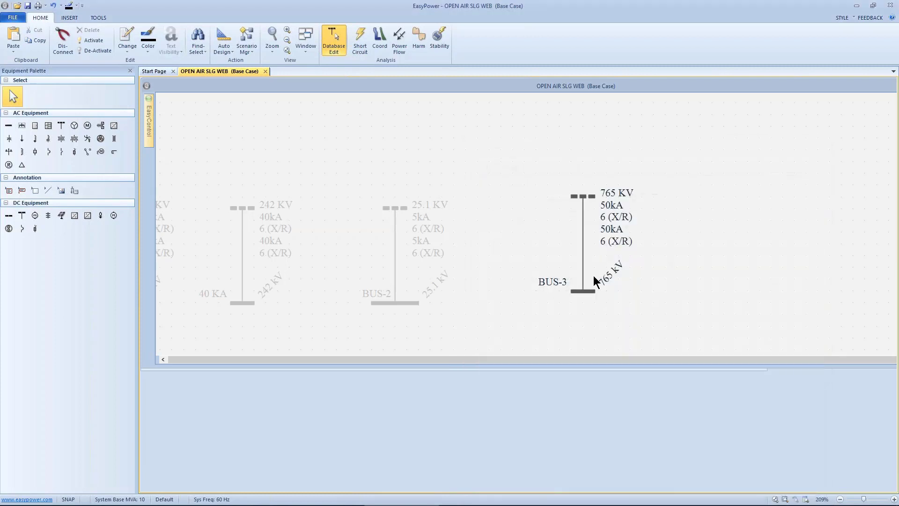
- In short circuit analysis, review the arc flash hazard settings and advanced options, and accept them
left_click(362, 37)
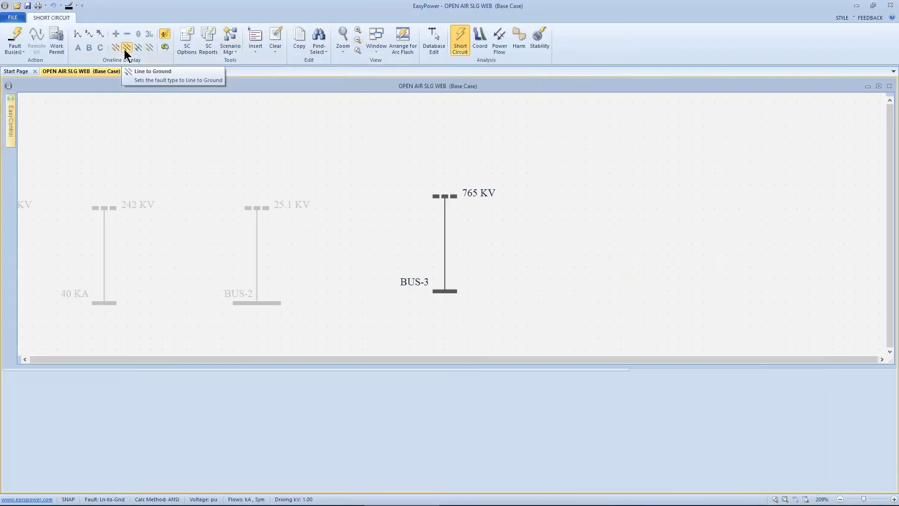
left_click(189, 35)
left_click_drag(434, 109, 573, 74)
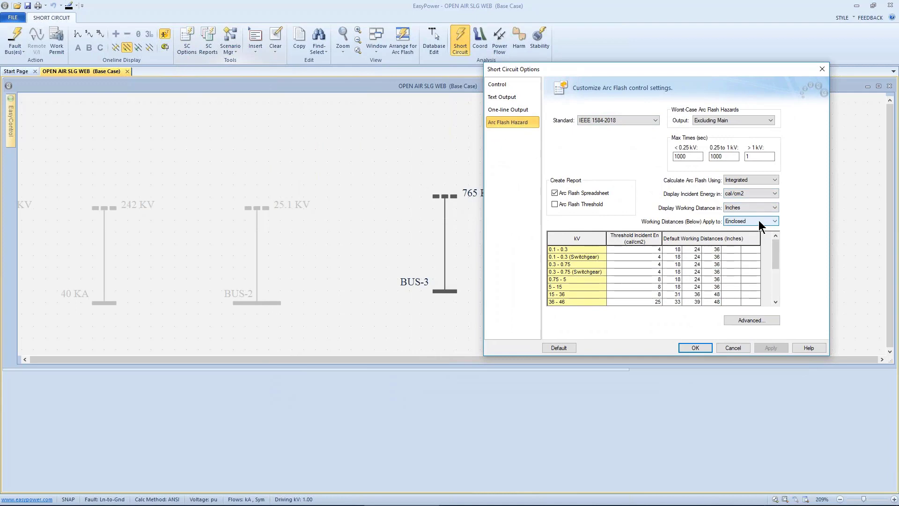
left_click(759, 157)
left_click(758, 320)
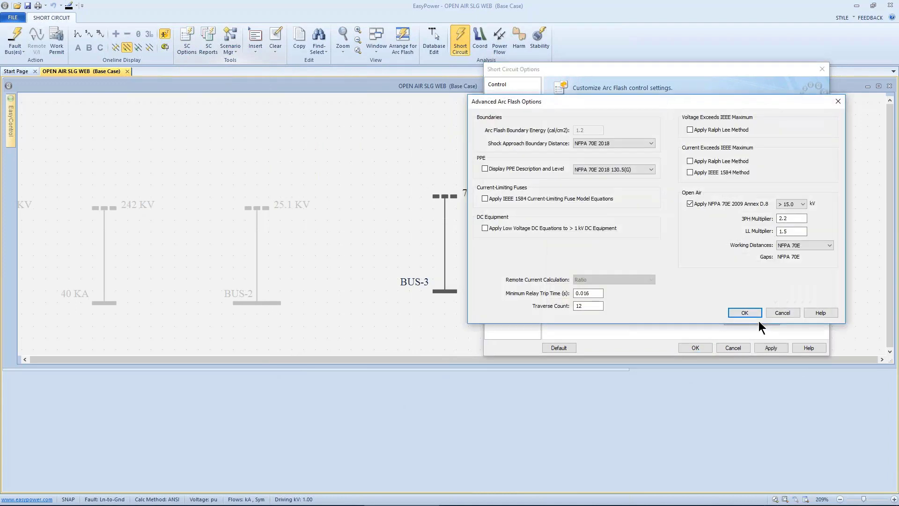
left_click(751, 315)
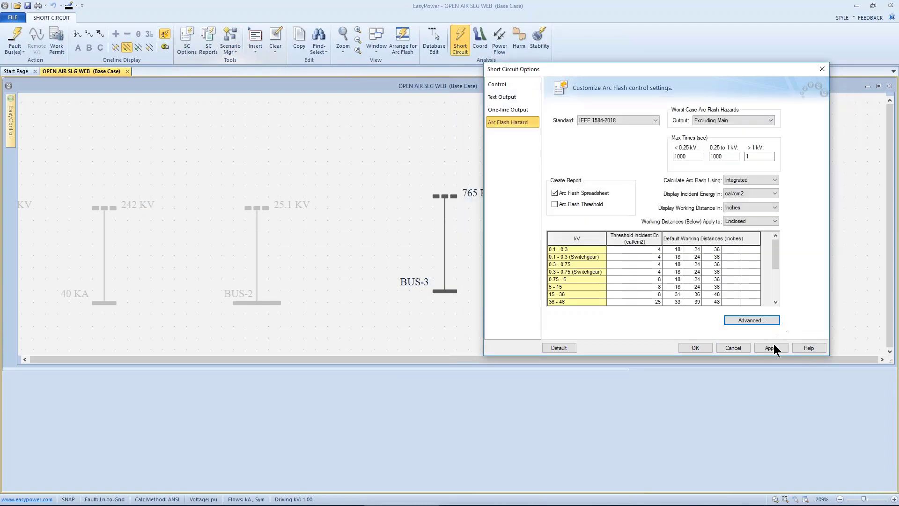
left_click(705, 346)
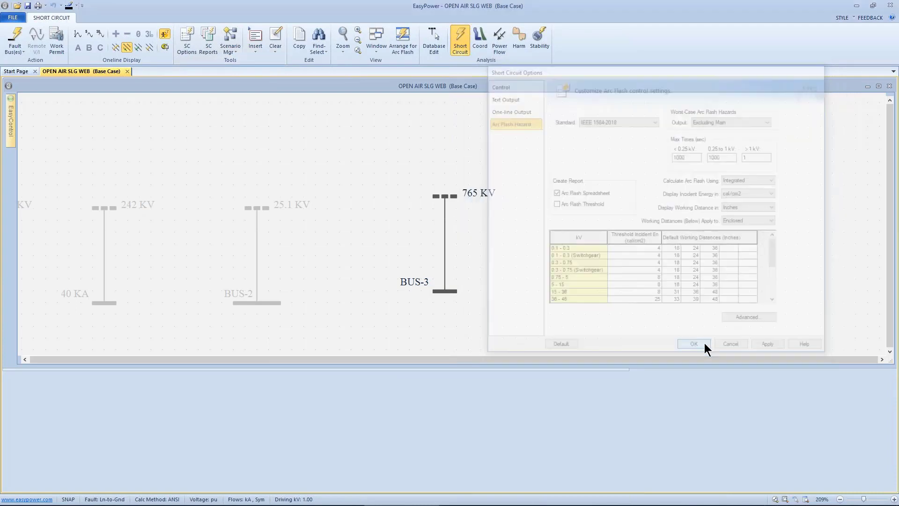
- Return to database edit mode and set the bus type of the 765 kV bus to Open Air
left_click(434, 49)
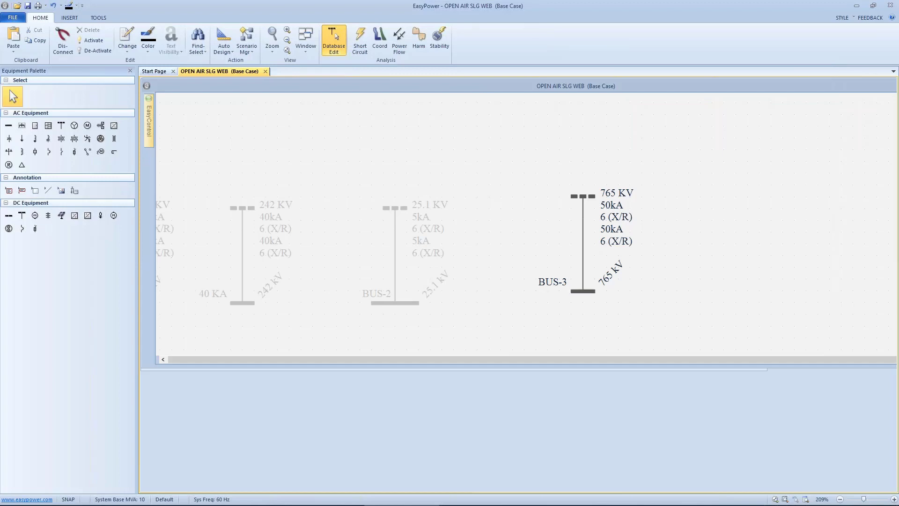
double_click(587, 293)
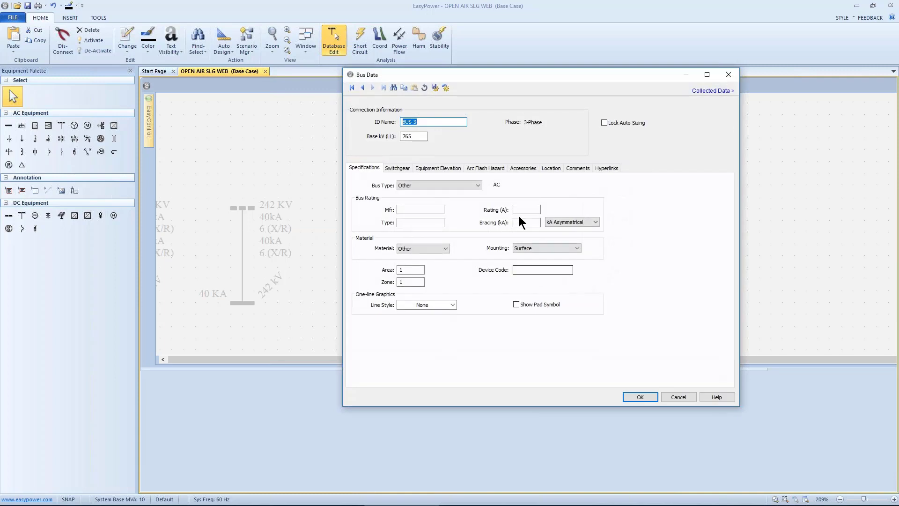
left_click(464, 185)
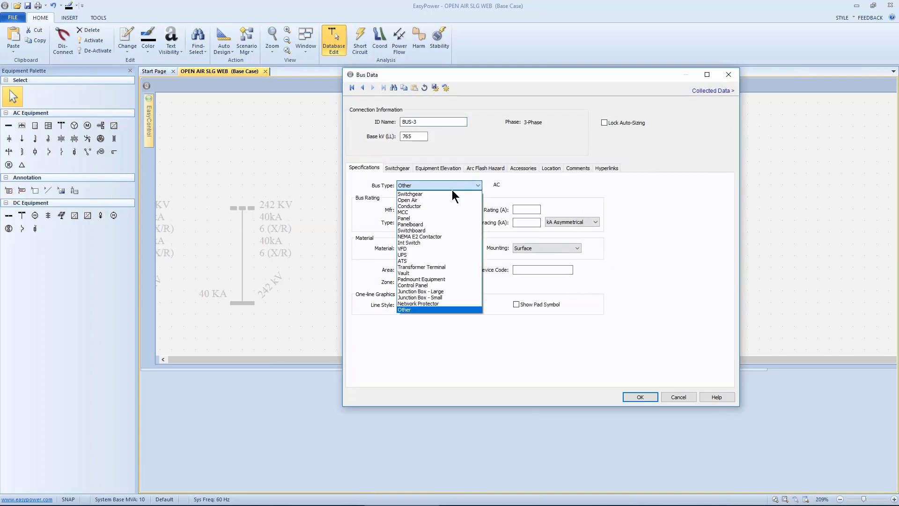
left_click(432, 200)
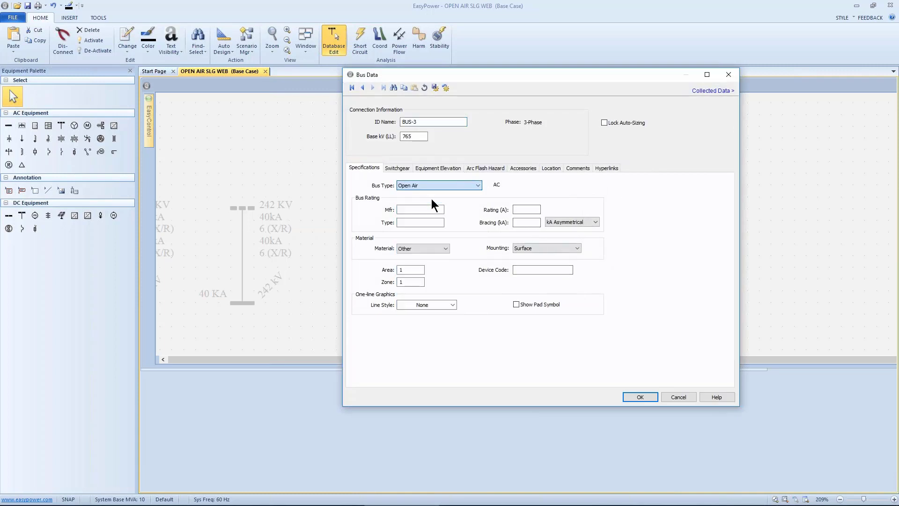
left_click(633, 397)
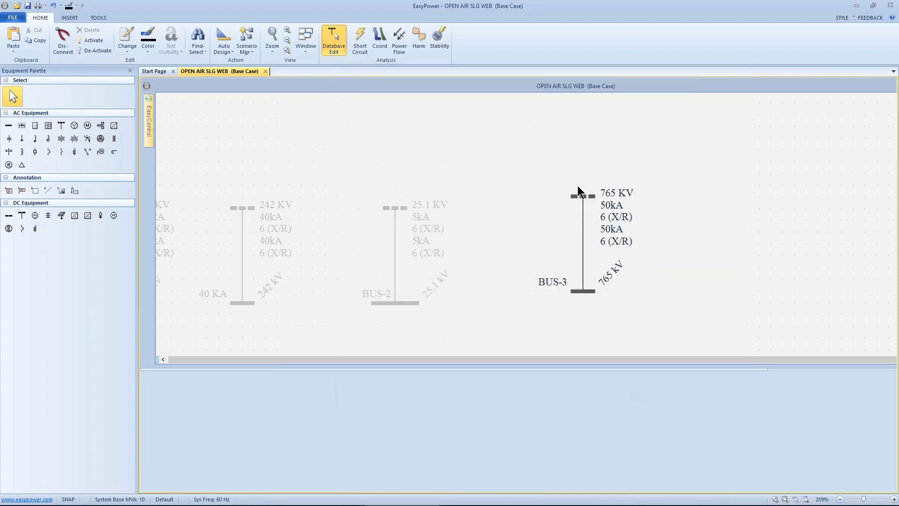
- Back in short circuit analysis, check that NFPA 70E 2009 Annex D.8 and NFPA 70E working distances are selected for open air above 15.0 kV
left_click(360, 42)
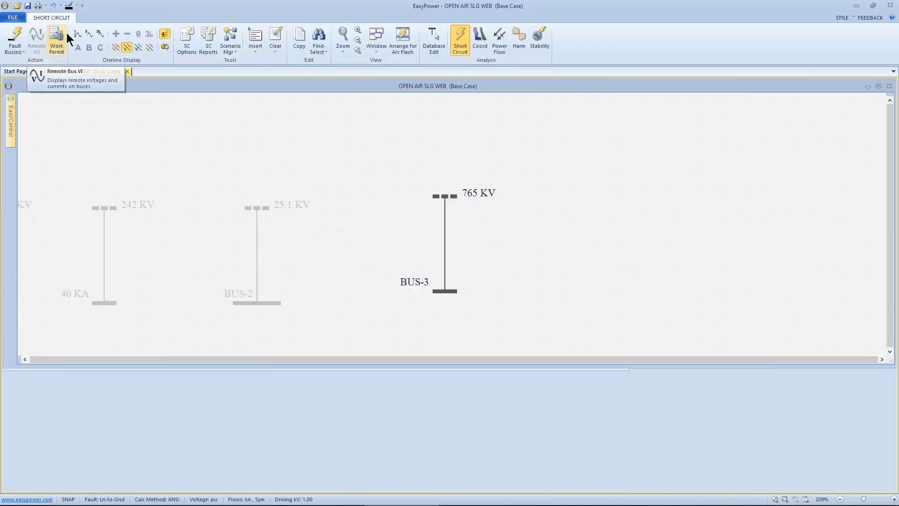
left_click(187, 36)
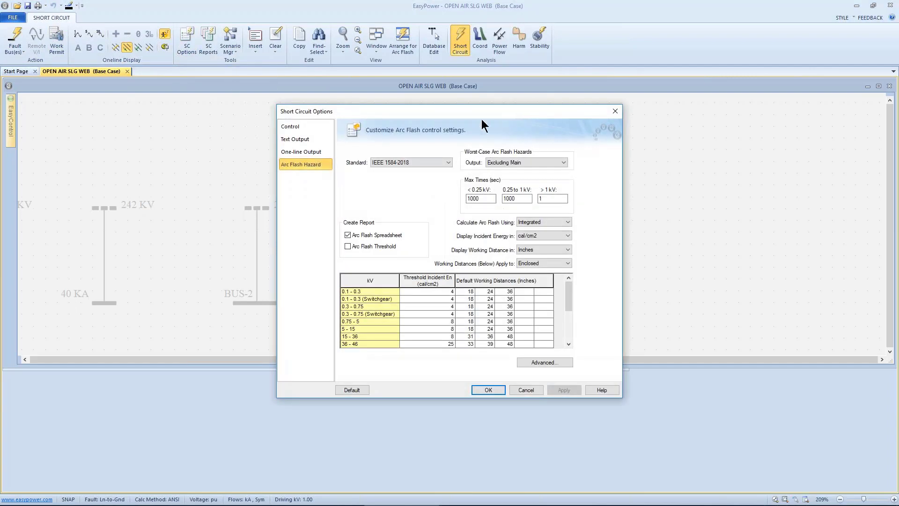
left_click_drag(476, 109, 702, 57)
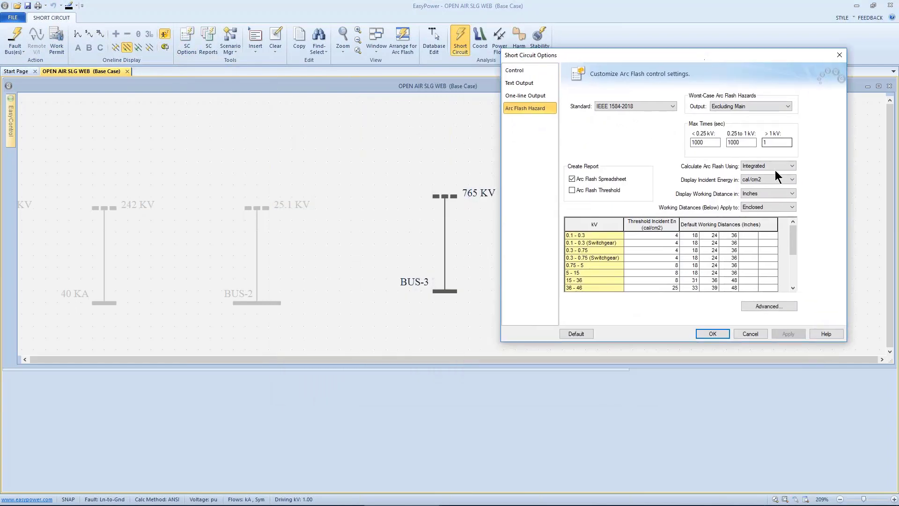
left_click(786, 302)
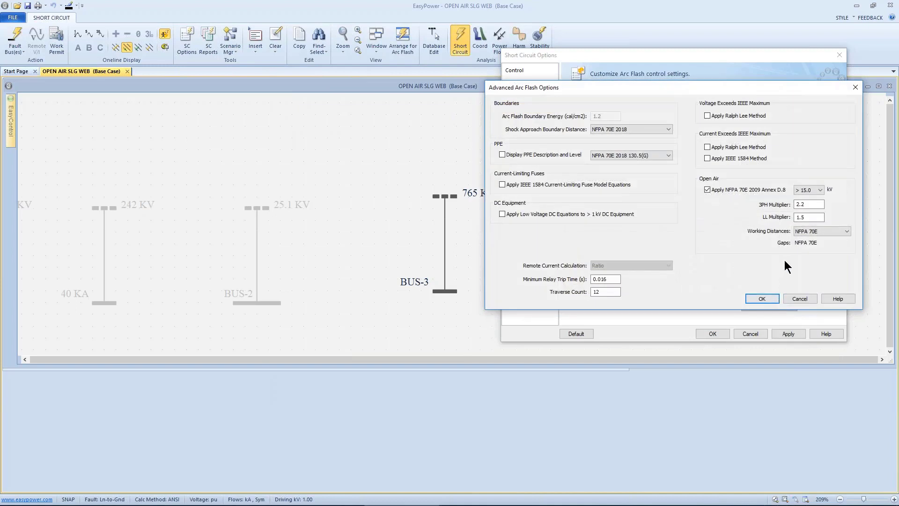
left_click(706, 189)
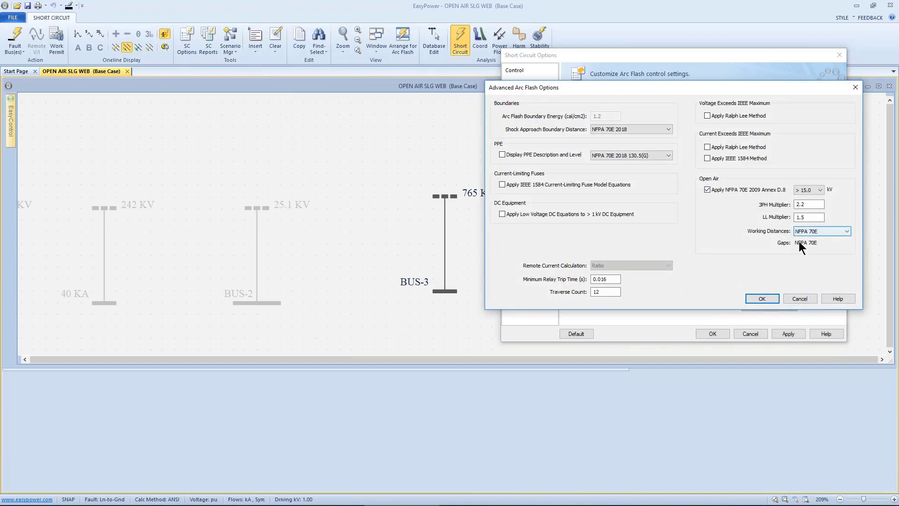
left_click(763, 298)
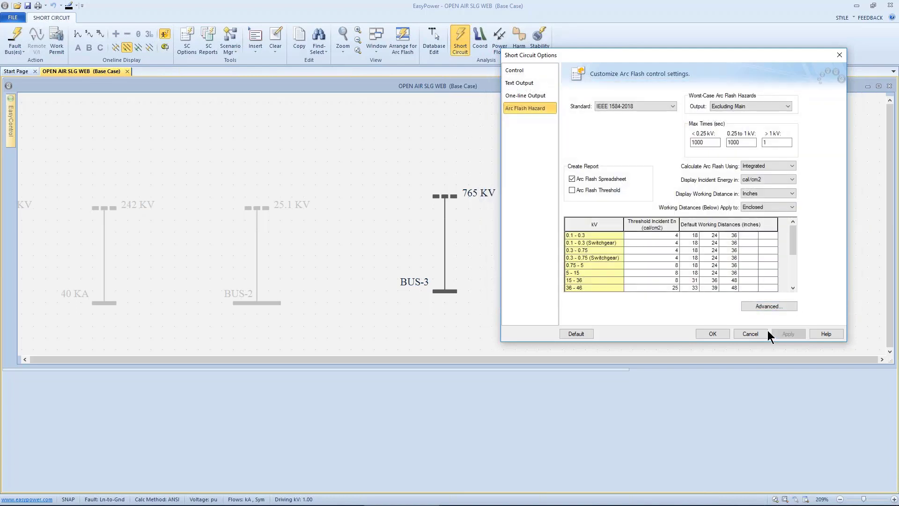
left_click(711, 335)
- Run the line-to-ground fault on the 765 kV bus and arrange the one-line with the arc flash hazard report
left_click(18, 32)
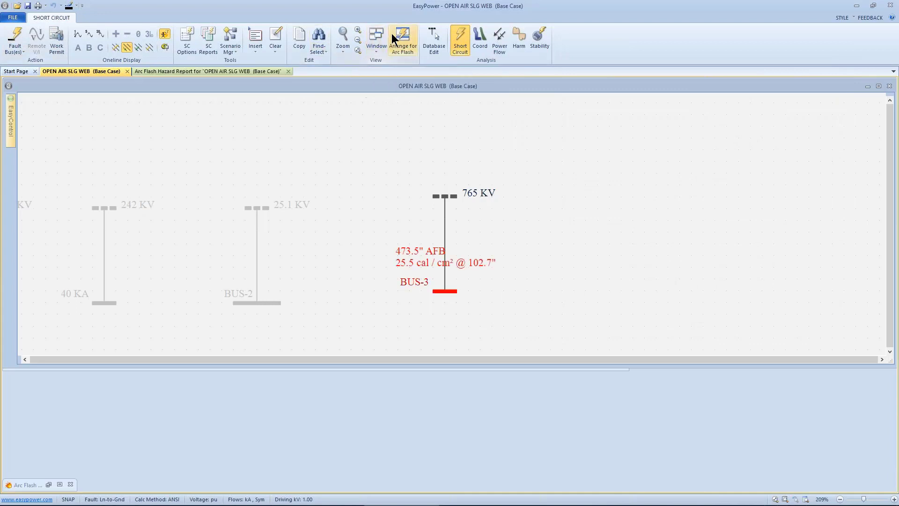
left_click(396, 33)
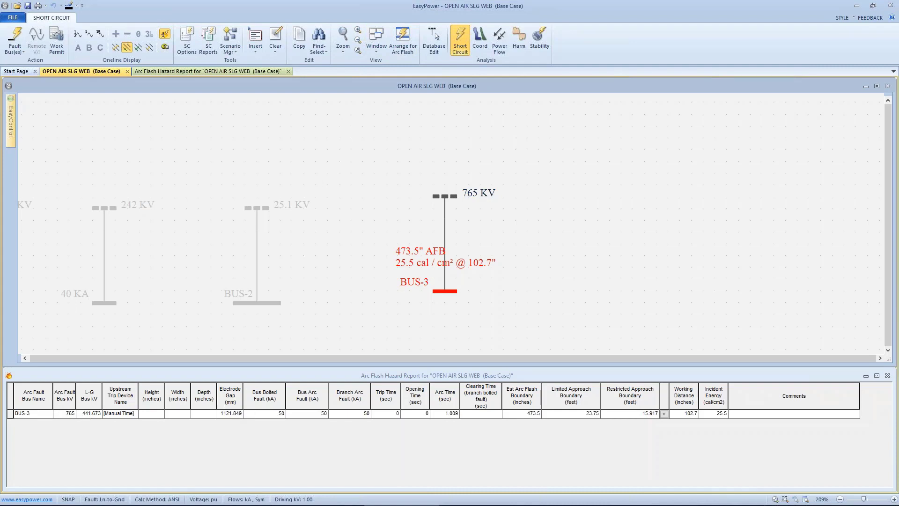
- Bring up the PowerPoint deck and find the Air Gap Based on Voltage slide to check the 765 kV electrode gap in the report
left_click_drag(898, 136, 520, 133)
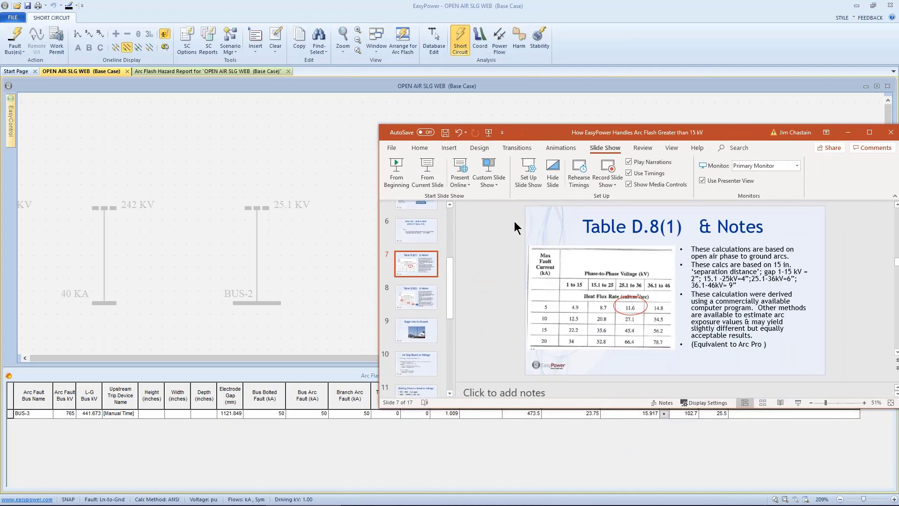
scroll(482, 272, "up", 1)
scroll(482, 272, "up", 1)
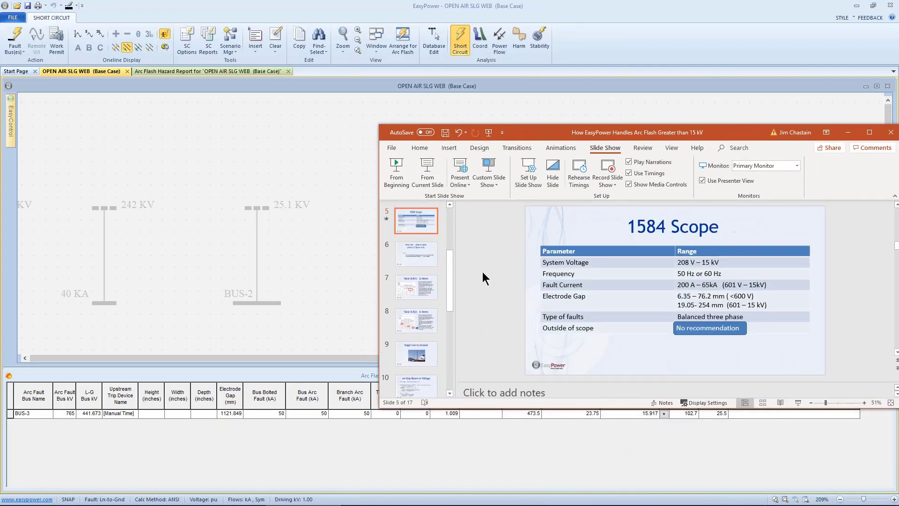
scroll(487, 271, "down", 1)
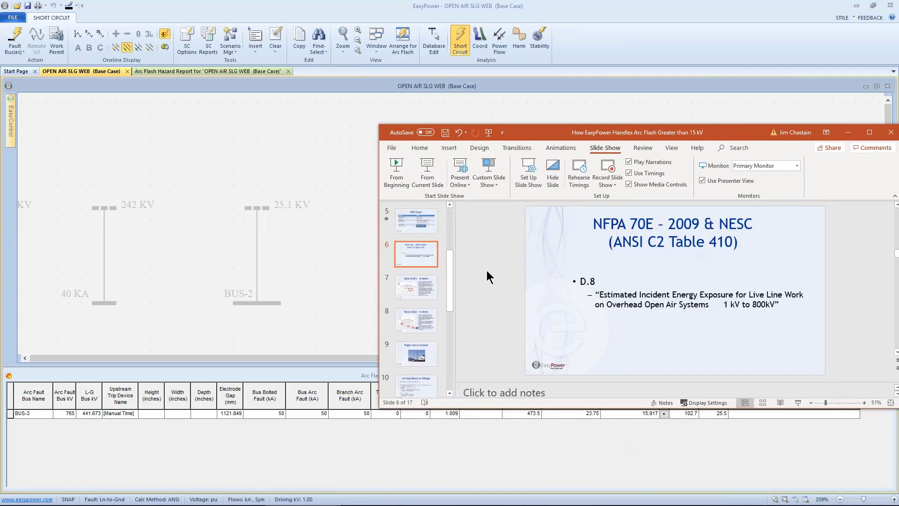
scroll(487, 271, "up", 3)
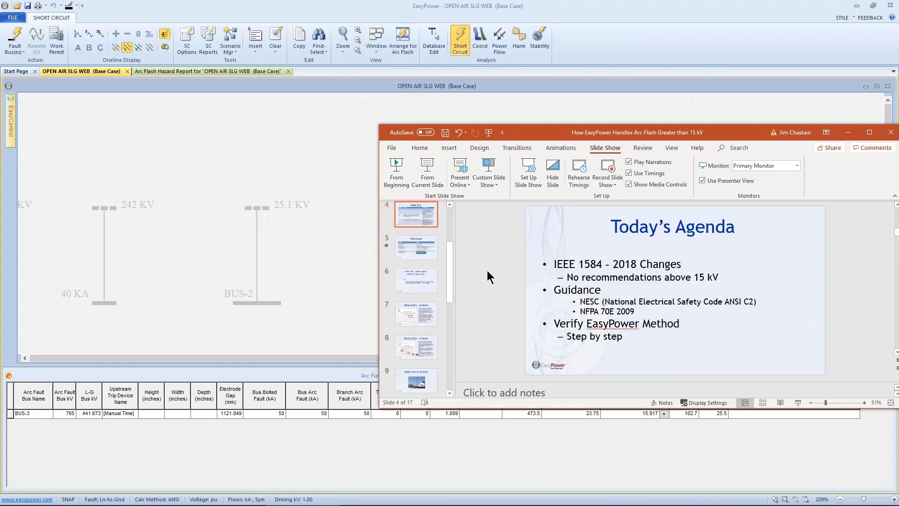
scroll(487, 271, "down", 1)
scroll(487, 276, "down", 1)
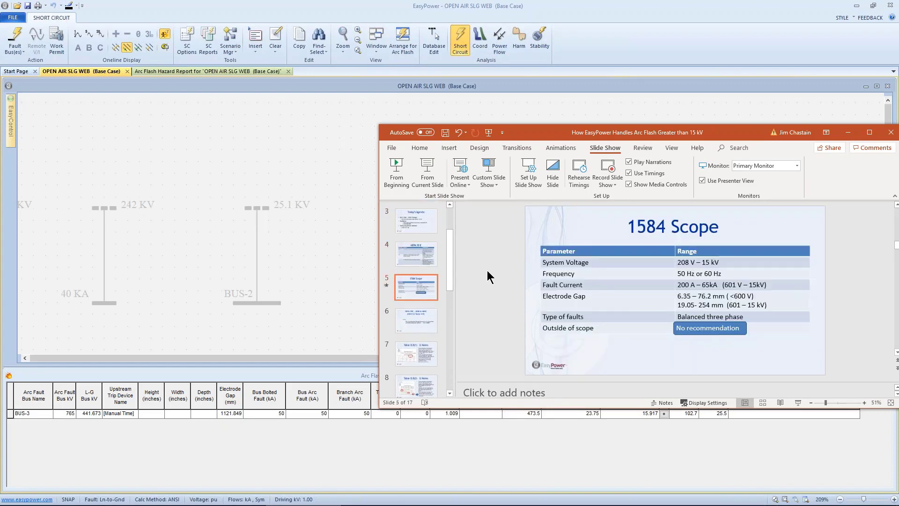
scroll(487, 271, "down", 2)
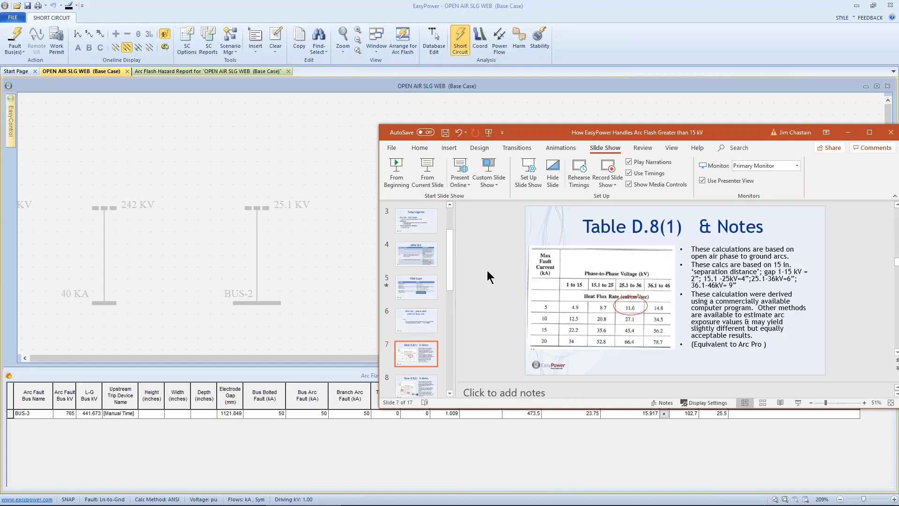
scroll(487, 270, "down", 3)
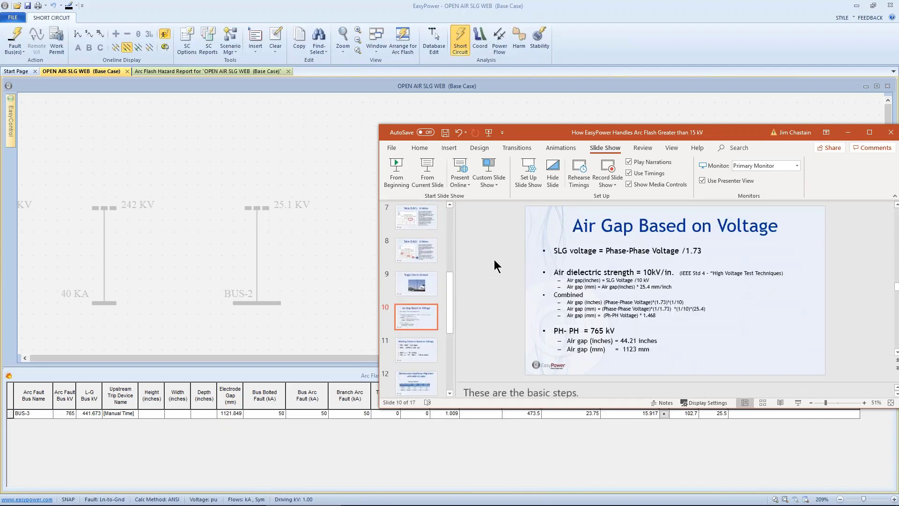
left_click_drag(530, 134, 511, 93)
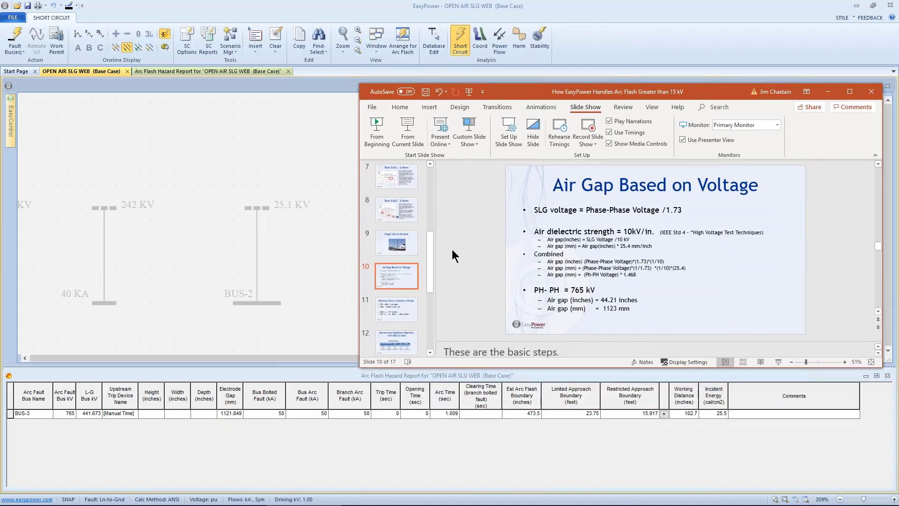
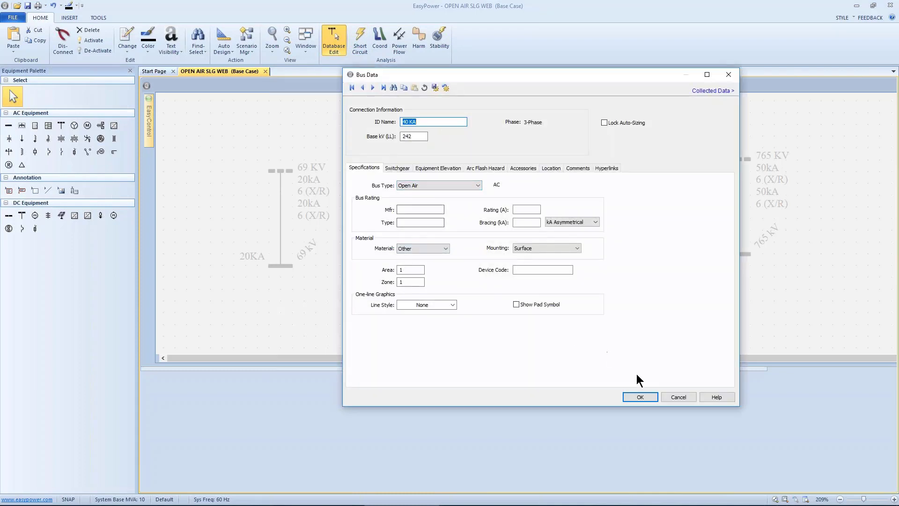
- Accept the 242 kV bus data, enter short circuit analysis, and check that open air above 15.0 kV uses NFPA 70E 2009 Annex D.8
left_click(632, 397)
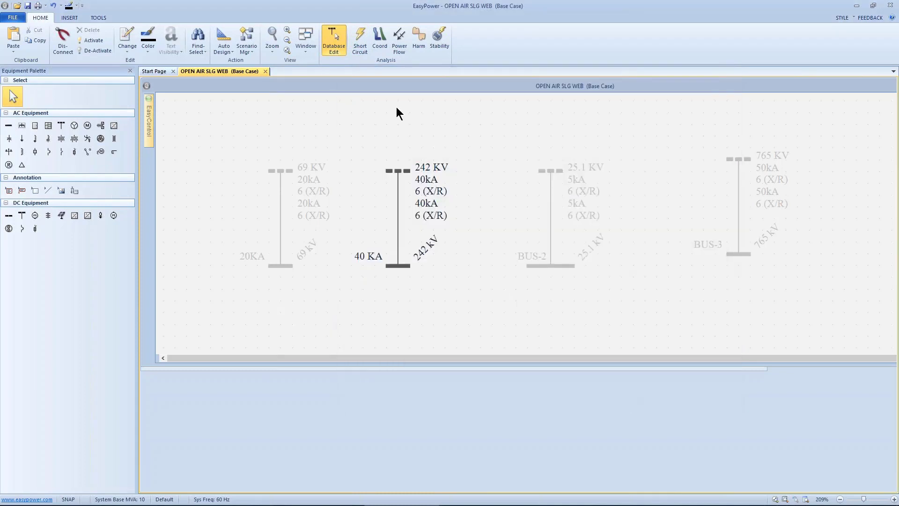
left_click(363, 40)
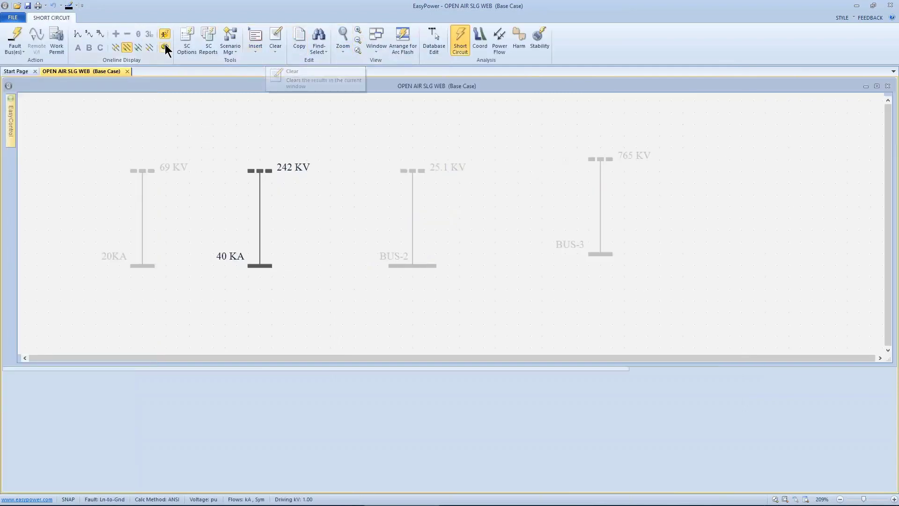
left_click(183, 38)
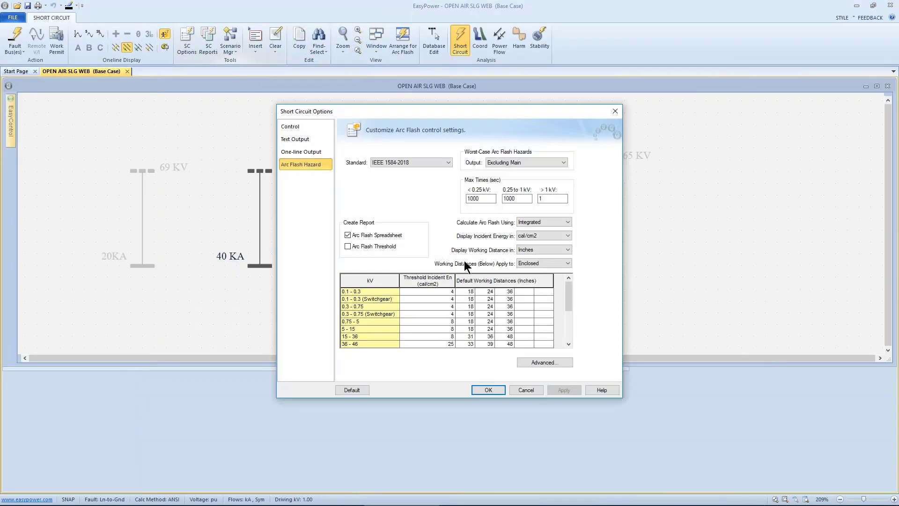
left_click(525, 362)
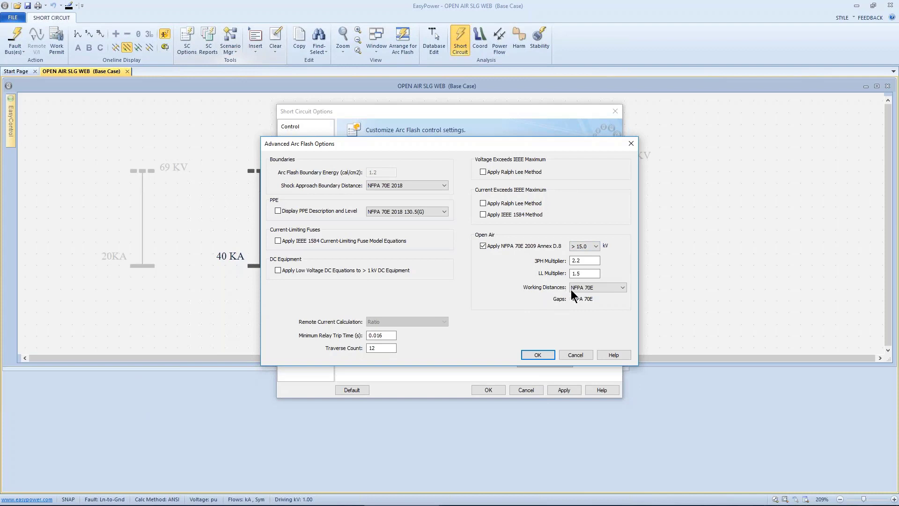
left_click(542, 357)
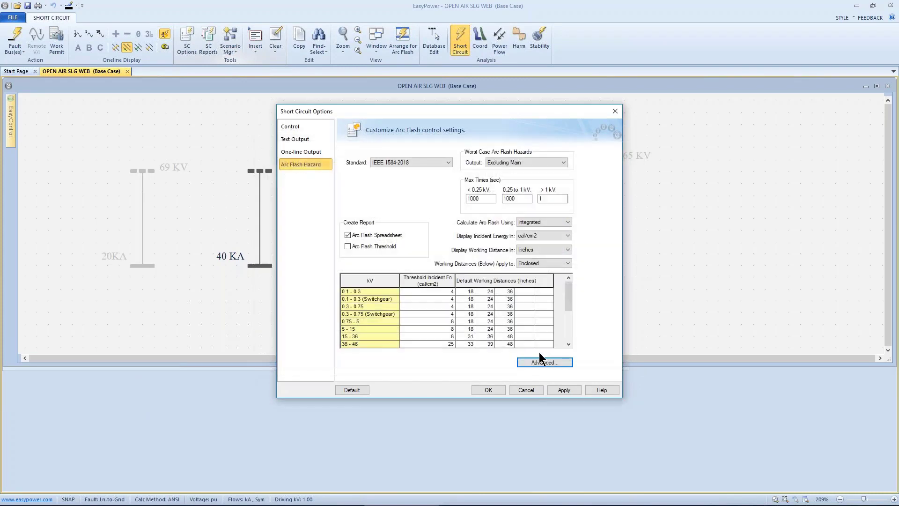
left_click(487, 389)
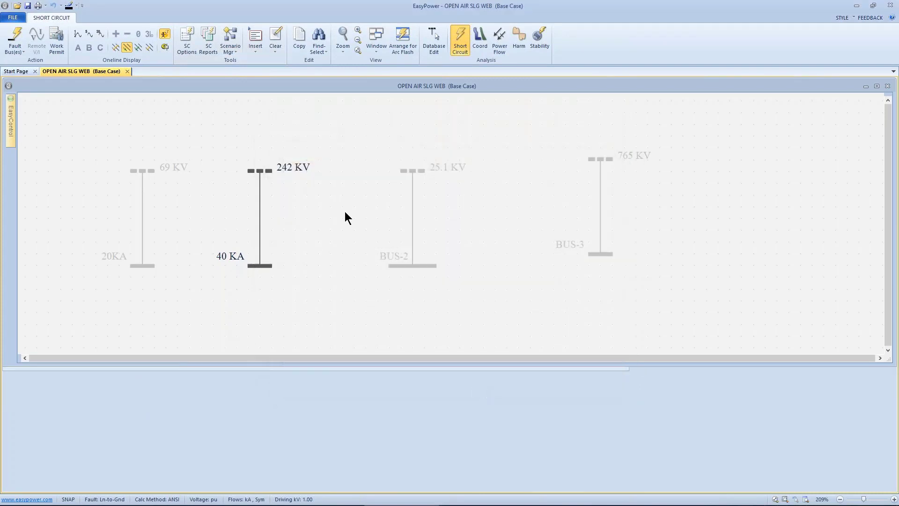
- Run the line-to-ground fault on the 242 kV bus and arrange the one-line with its arc flash hazard report
left_click(16, 32)
left_click(400, 43)
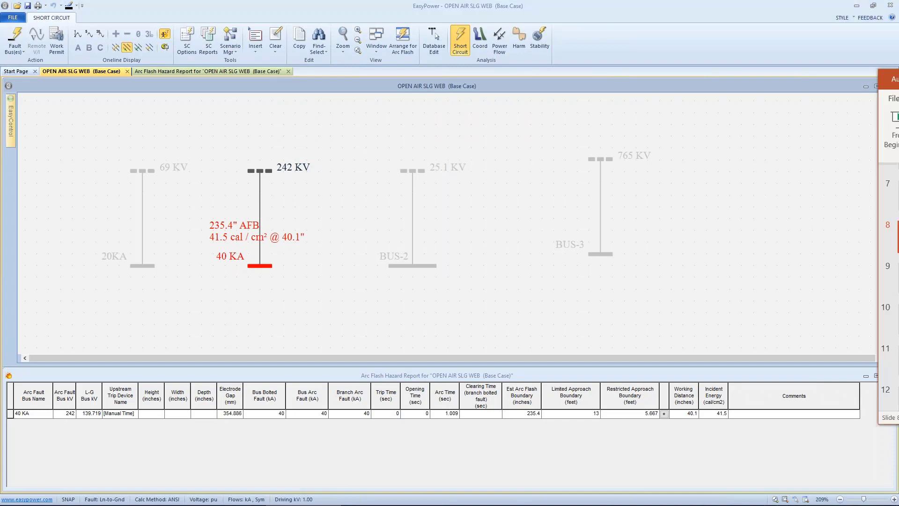
- Compare the 242 kV, 40 kA incident energy with Table D.8(2) in the PowerPoint deck, then move the deck aside
left_click_drag(898, 110, 485, 111)
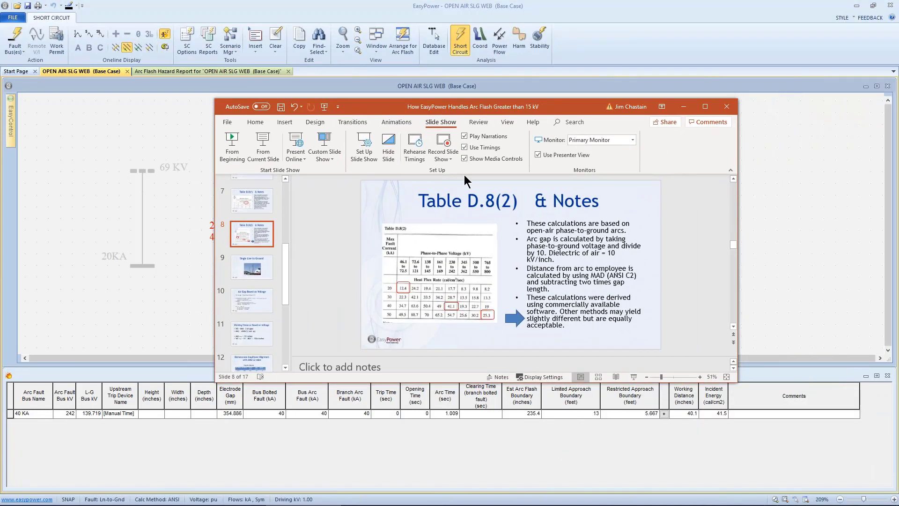
scroll(447, 313, "up", 1)
scroll(448, 313, "down", 1)
left_click_drag(430, 112, 498, 147)
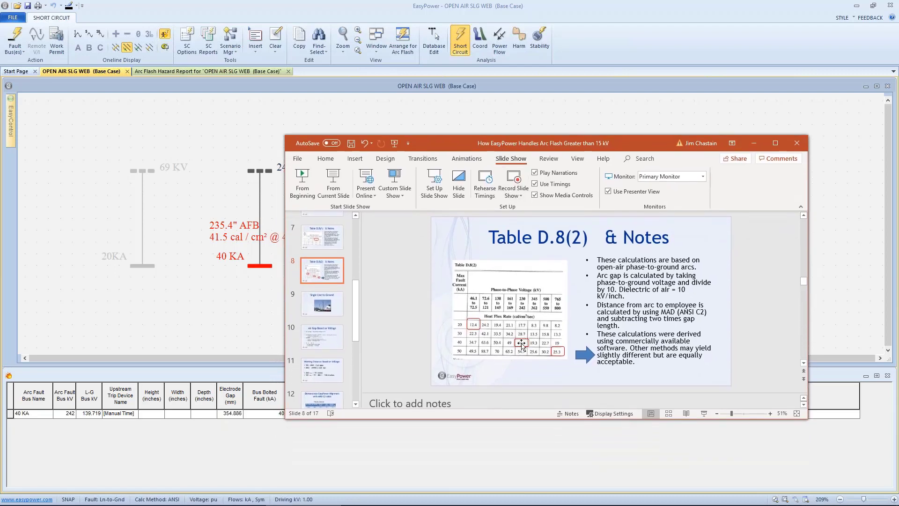
left_click_drag(534, 143, 898, 145)
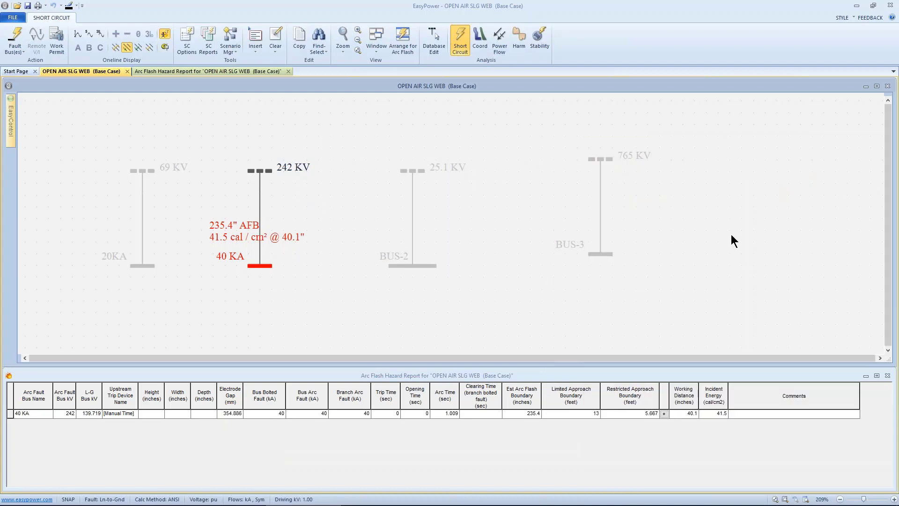
- In database edit mode, de-activate the 242 kV source and its 40 KA bus, and activate the 69 kV source and its 20KA bus
left_click(433, 43)
left_click_drag(340, 119, 449, 283)
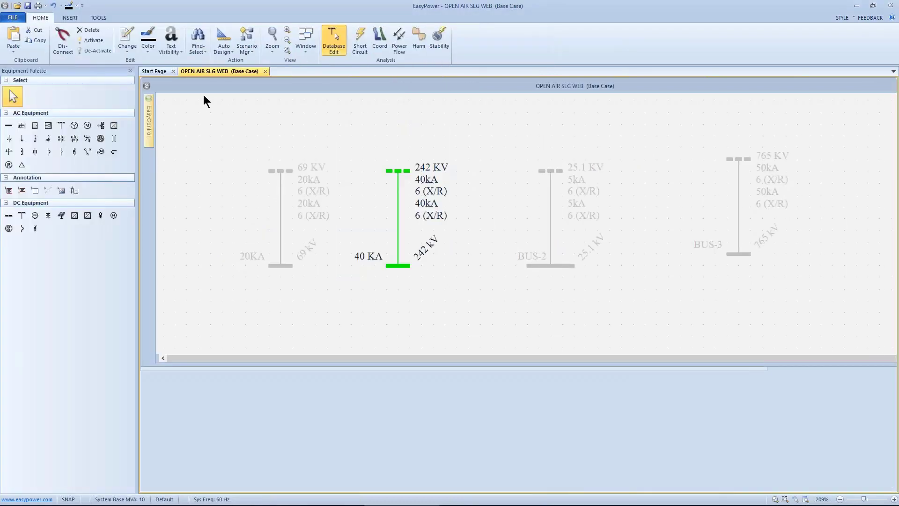
left_click(91, 52)
left_click_drag(200, 126, 346, 299)
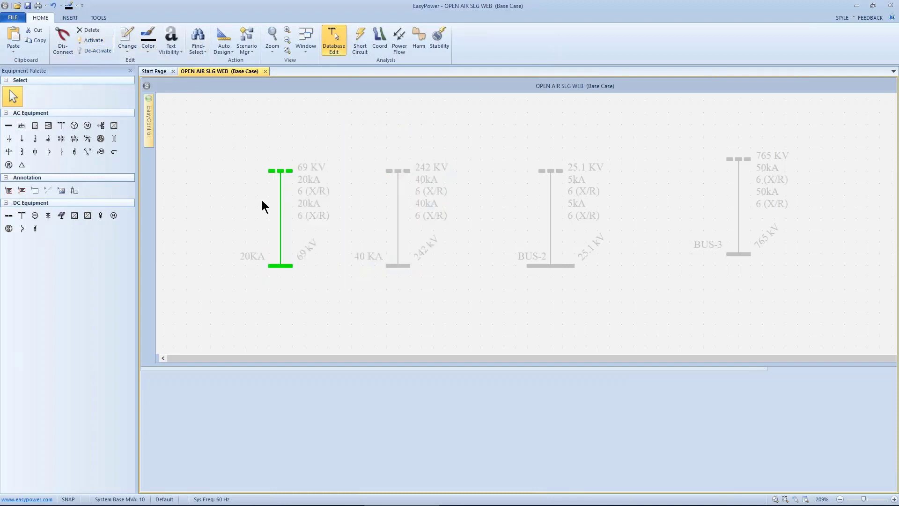
left_click(82, 43)
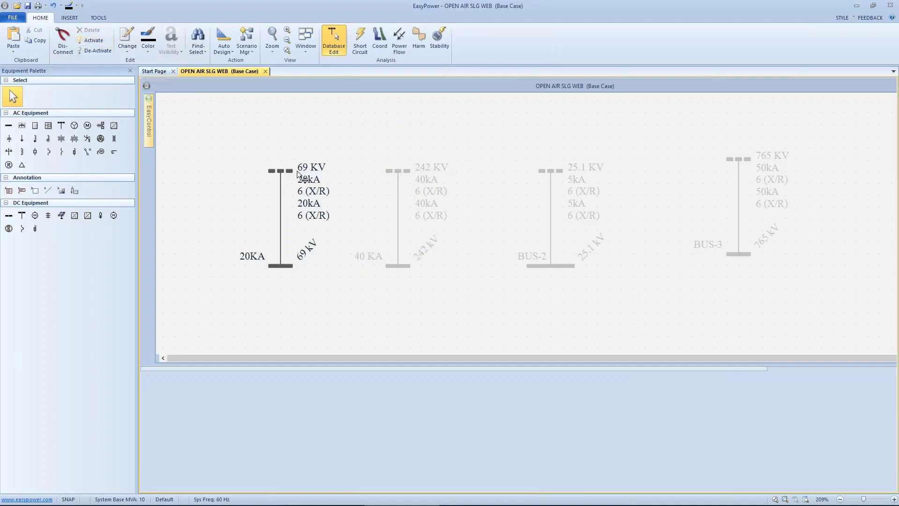
- Review the 69 kV bus data, checking the Open Air bus type and the arc flash hazard settings, and accept it
left_click_drag(324, 209, 475, 217)
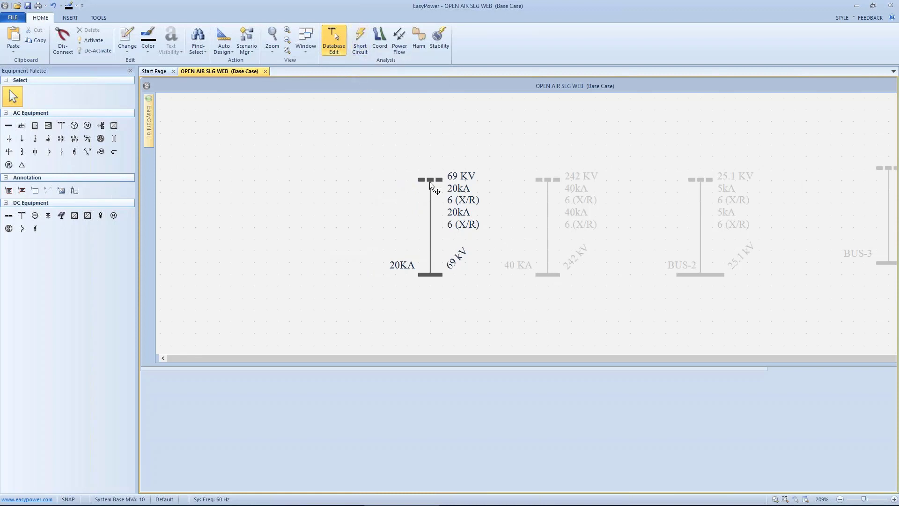
left_click(433, 275)
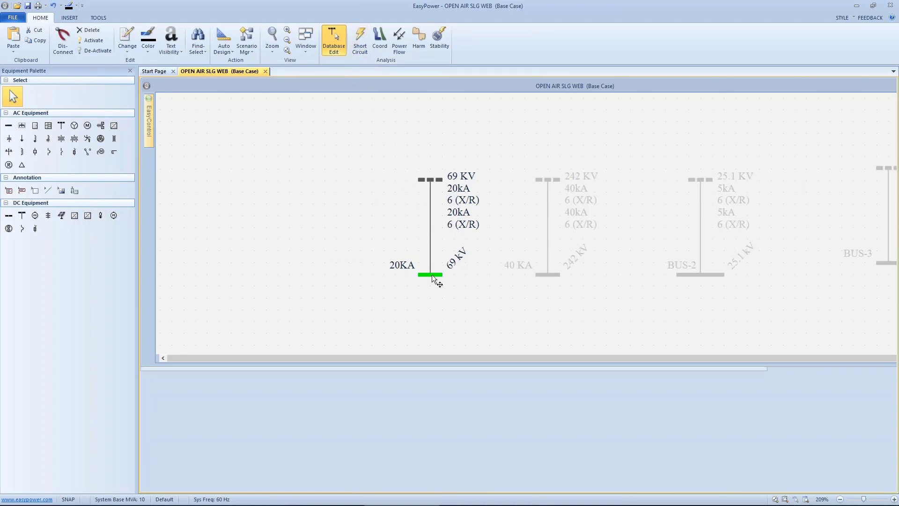
double_click(432, 276)
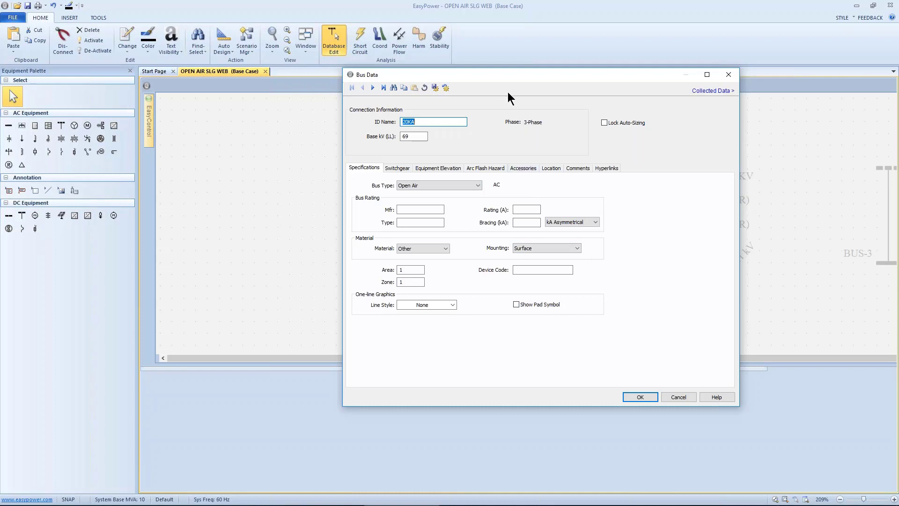
left_click_drag(505, 77, 639, 84)
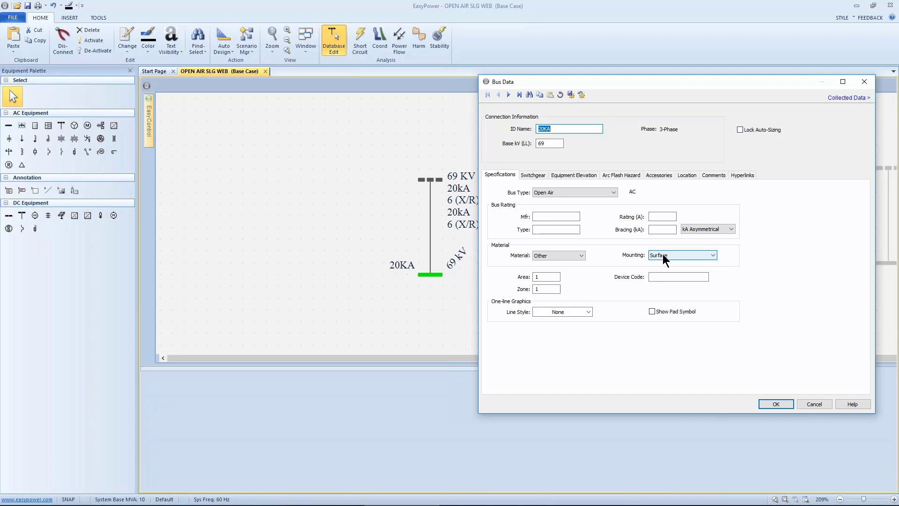
left_click(630, 175)
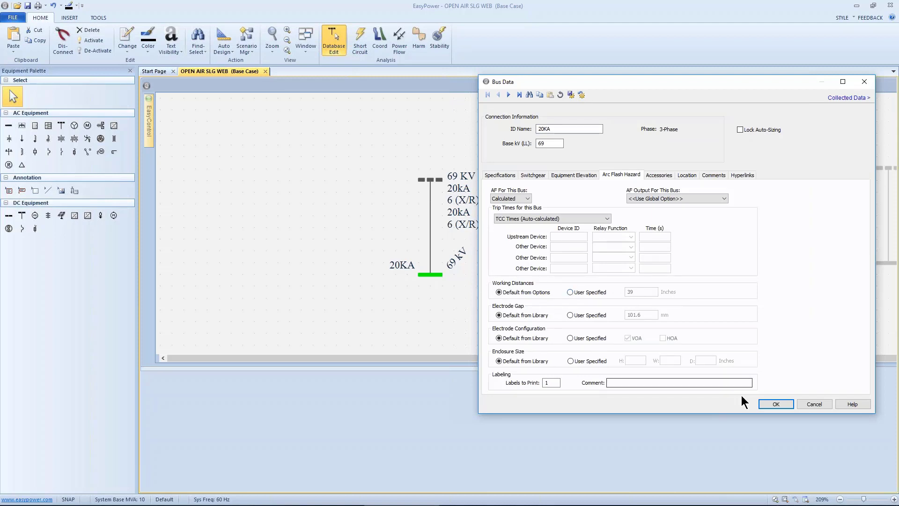
left_click(775, 404)
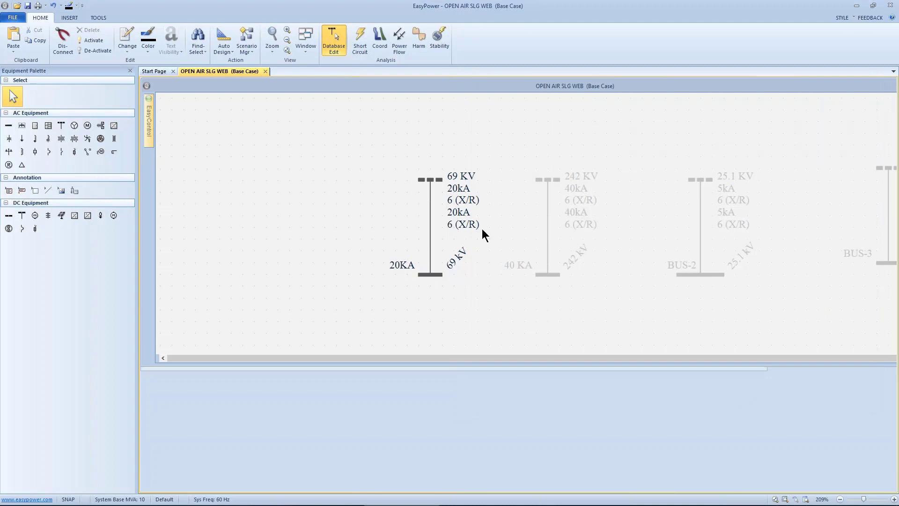
- In short circuit mode, review the advanced arc flash options, keeping NFPA 70E 2009 Annex D.8 and NFPA 70E working distances for open air, and apply
left_click(361, 42)
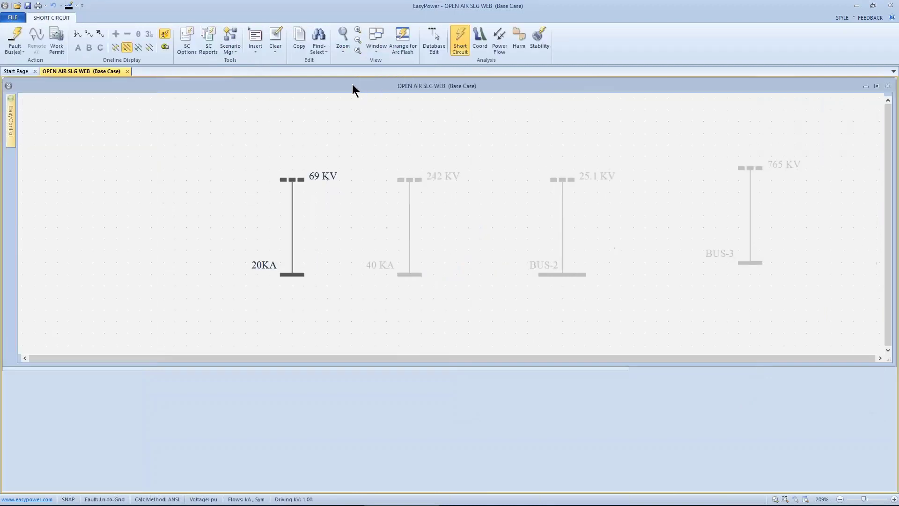
left_click(186, 37)
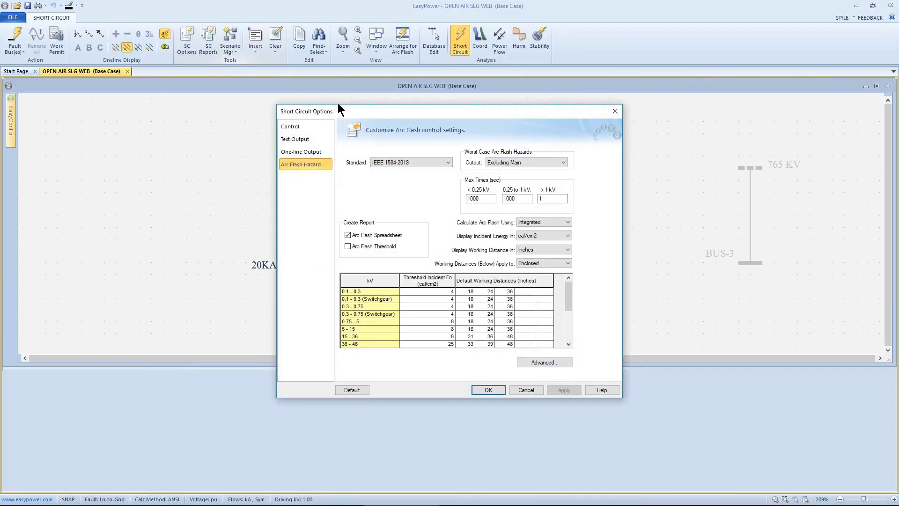
left_click_drag(342, 109, 537, 52)
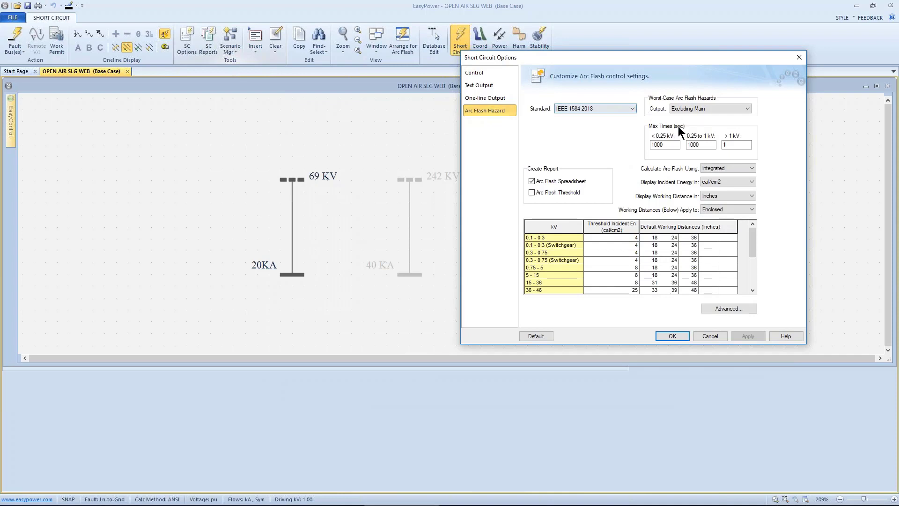
left_click(718, 308)
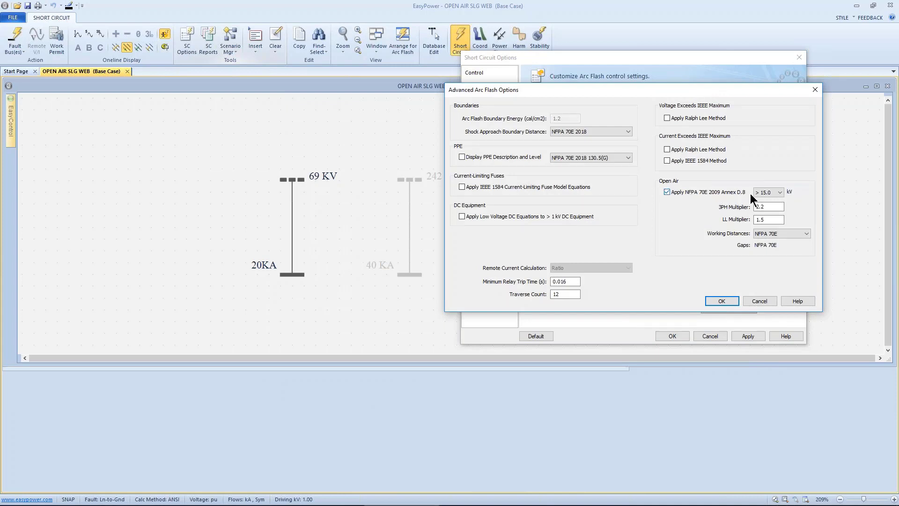
left_click(771, 234)
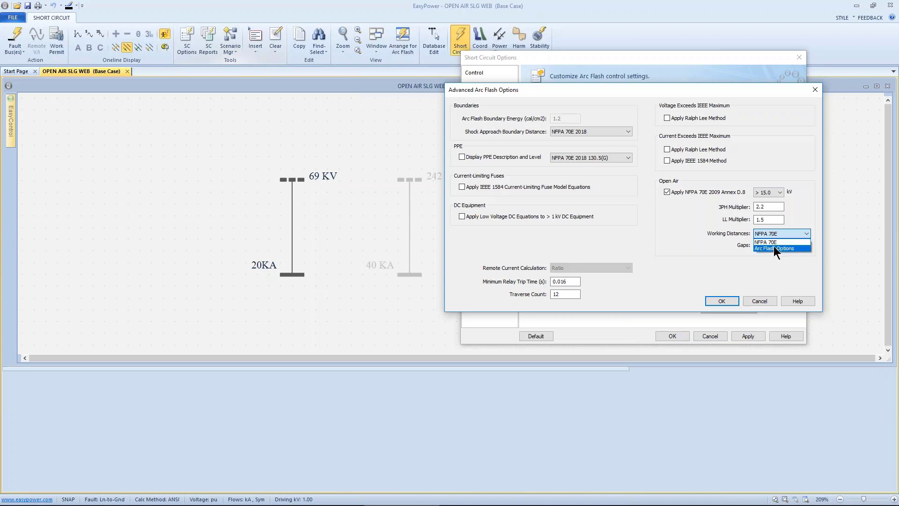
left_click(776, 242)
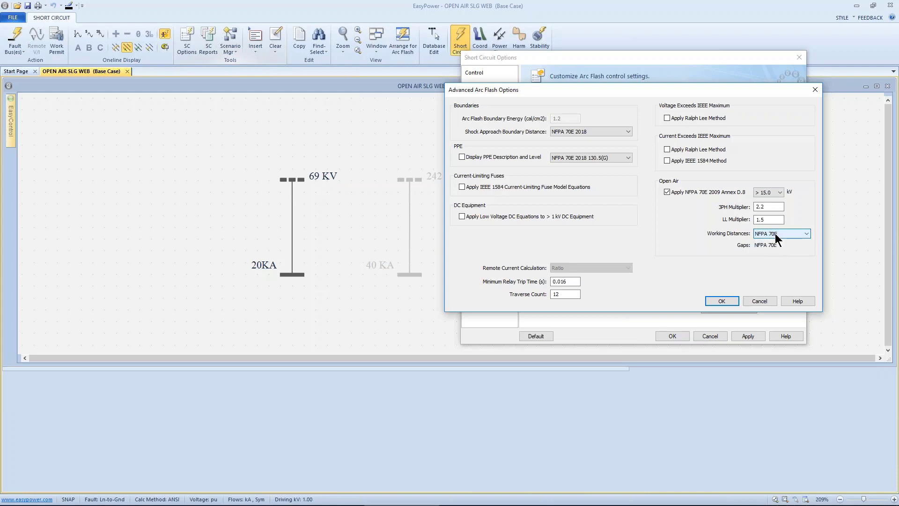
left_click(719, 302)
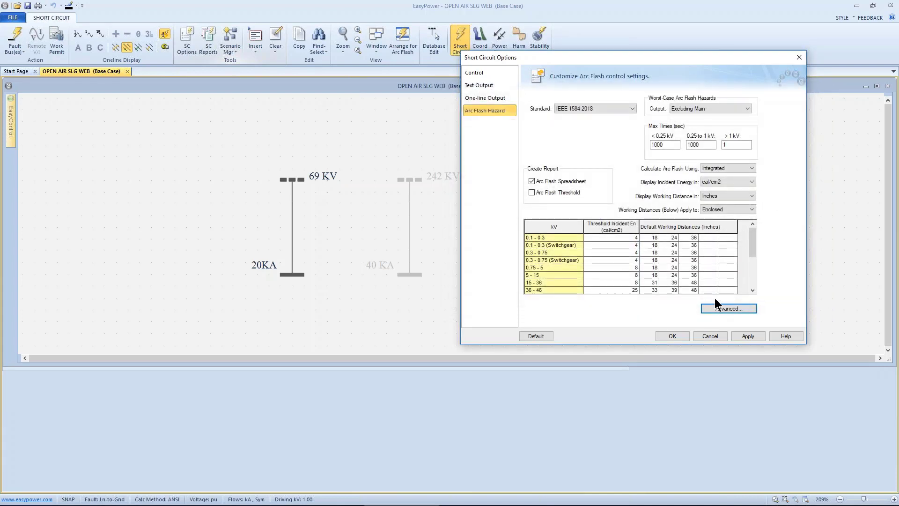
left_click(747, 336)
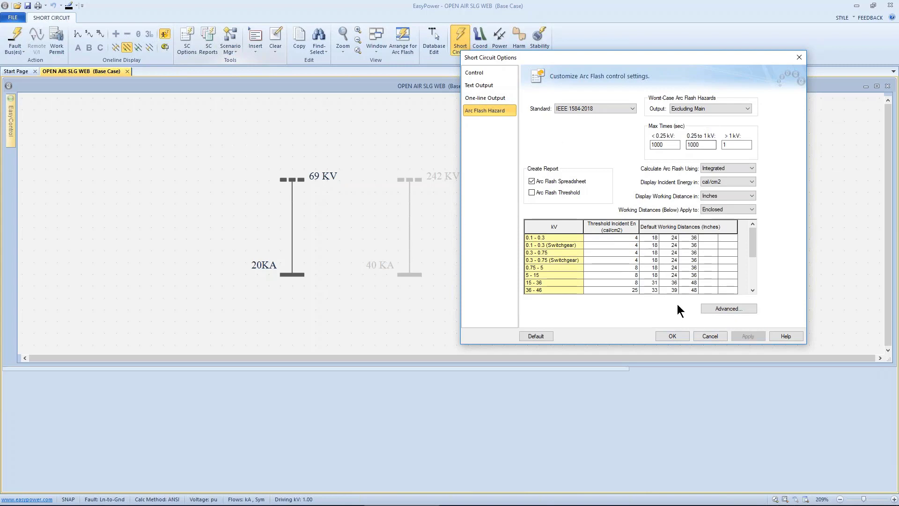
left_click(670, 336)
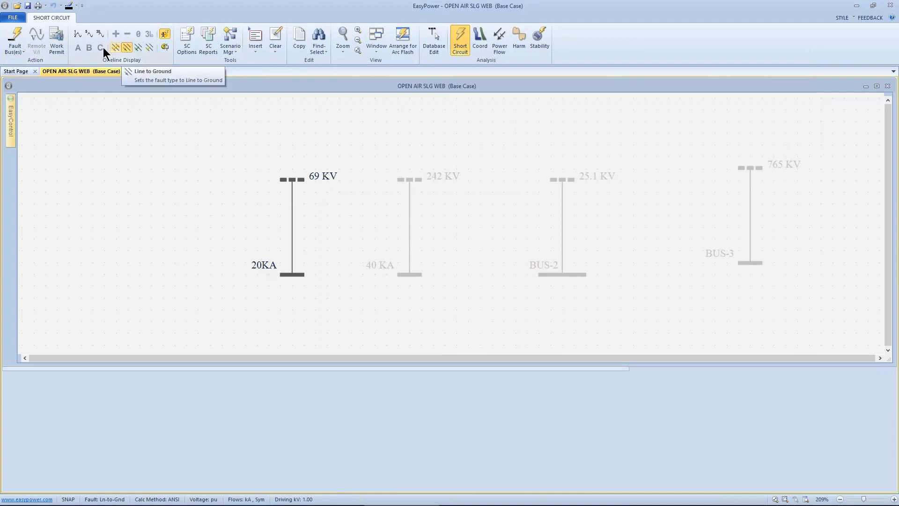
- Run the line-to-ground arc flash report for the 69 kV, 20KA bus and compare it with Table D.8(2) in the PowerPoint deck
left_click(19, 35)
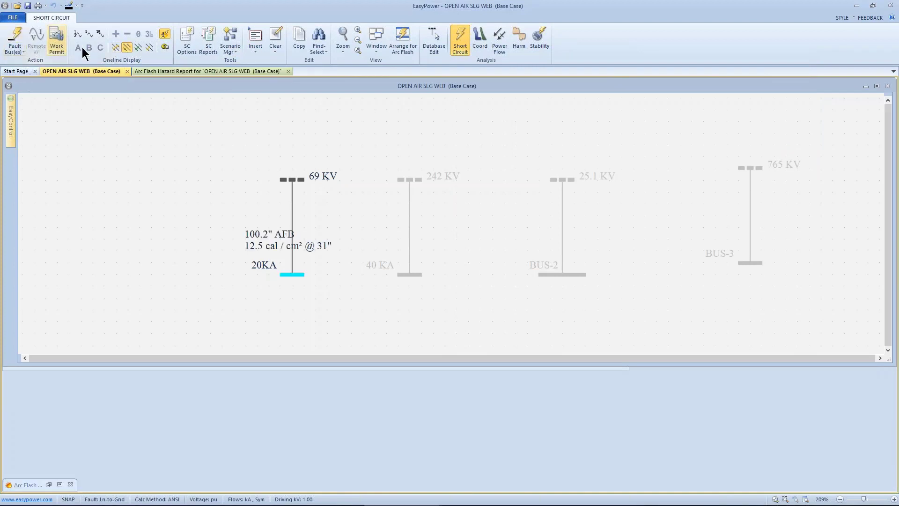
left_click(405, 43)
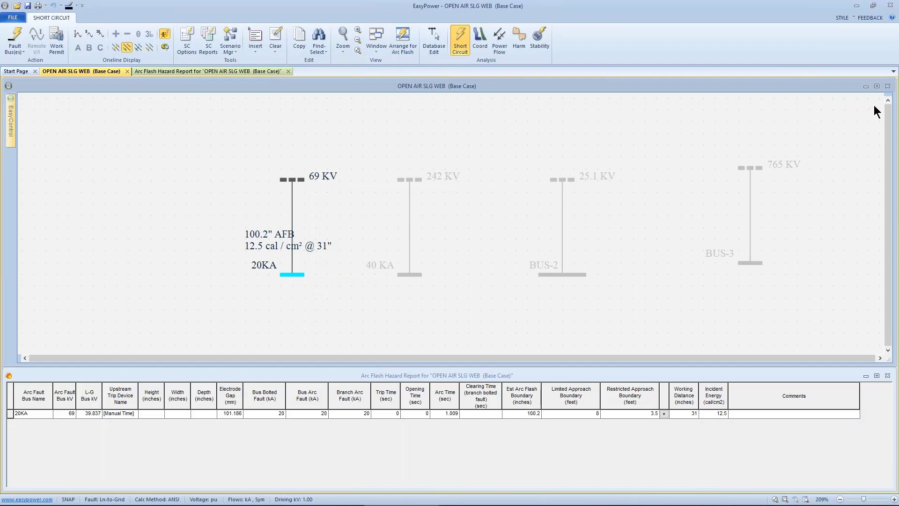
left_click_drag(898, 93, 626, 68)
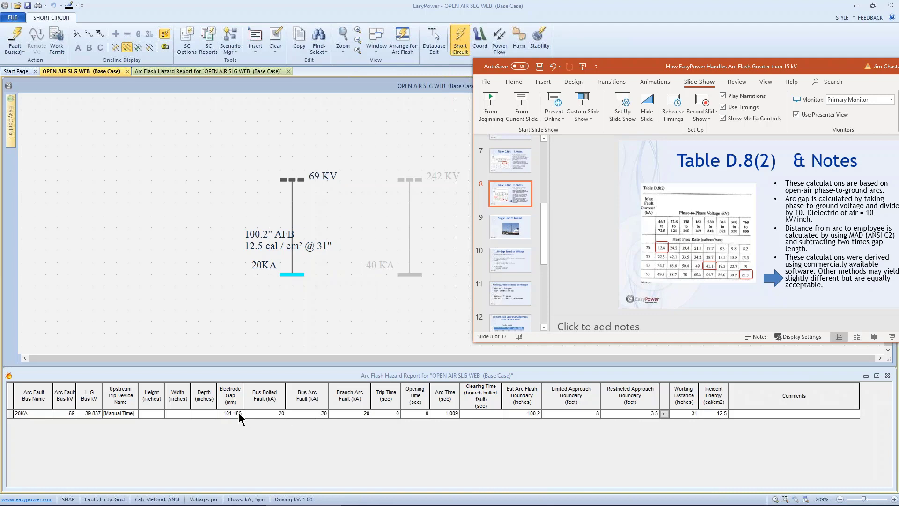
left_click_drag(752, 67, 898, 113)
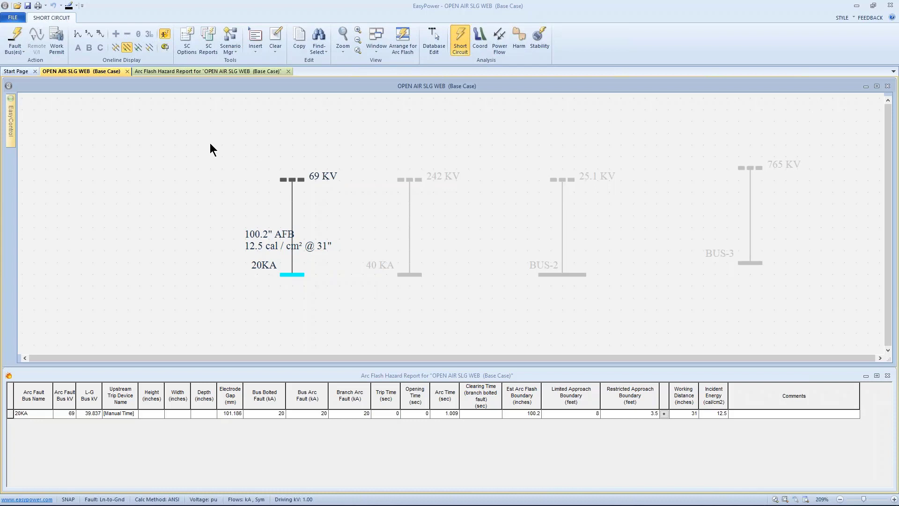
- In database edit mode, de-activate the 69 kV source and its 20KA bus
left_click_drag(207, 147, 355, 294)
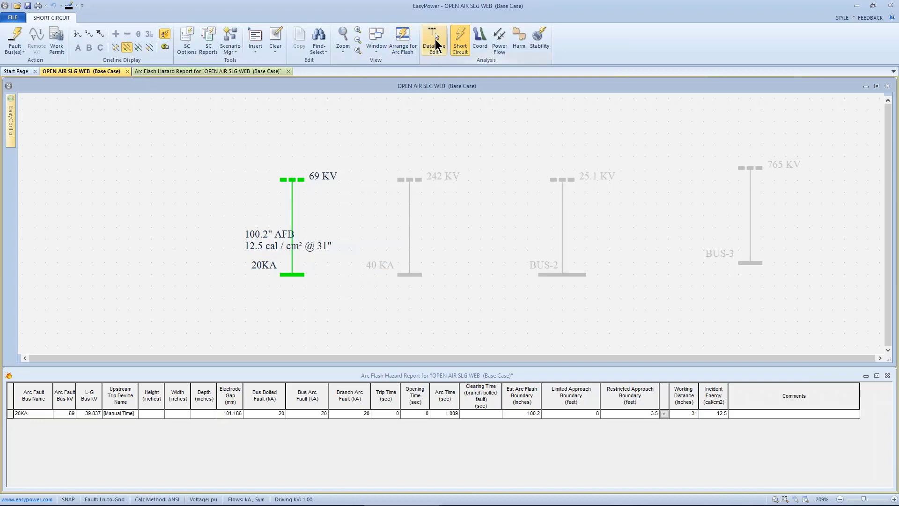
left_click(435, 39)
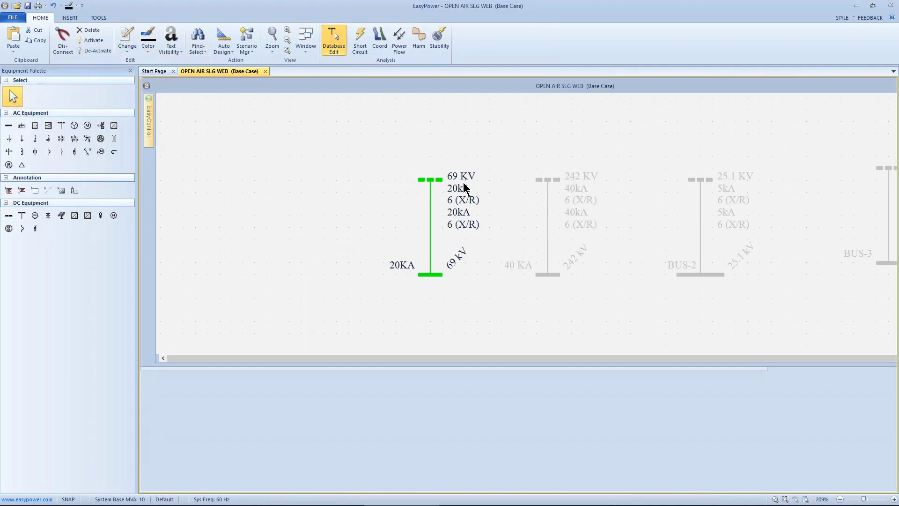
left_click(14, 18)
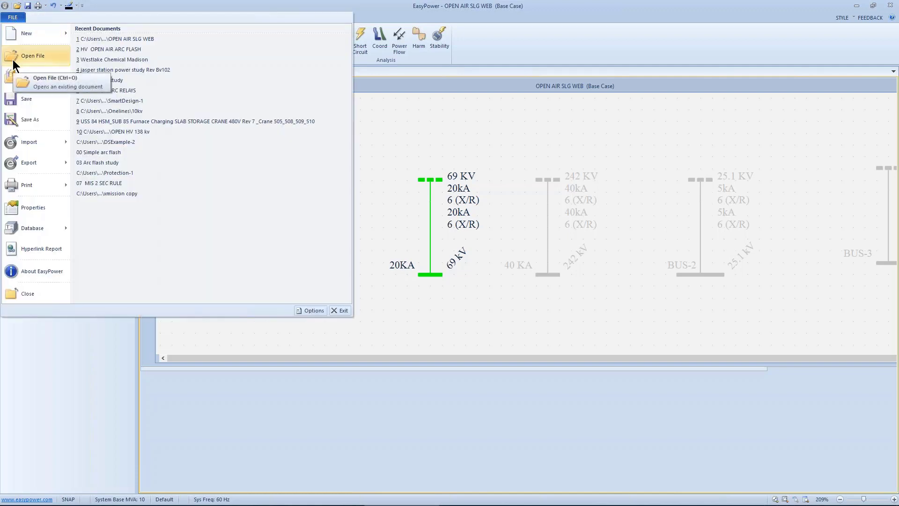
left_click(377, 145)
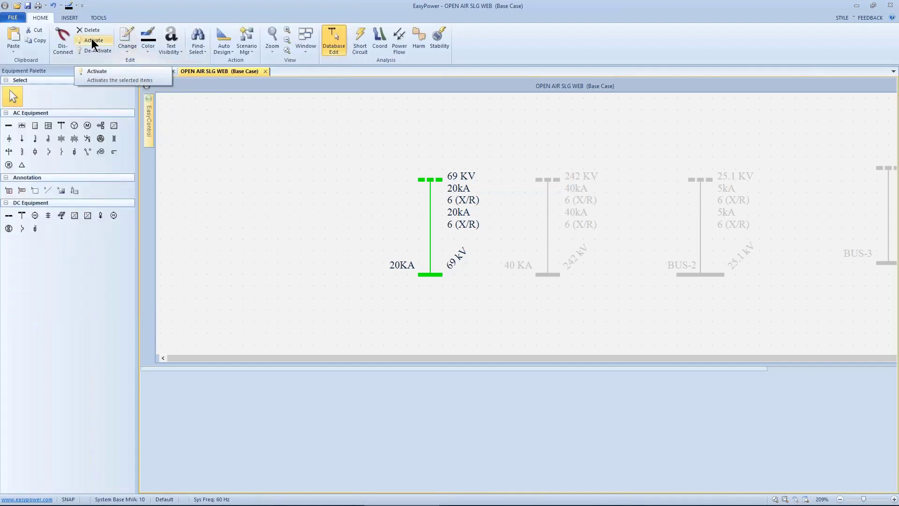
left_click(97, 50)
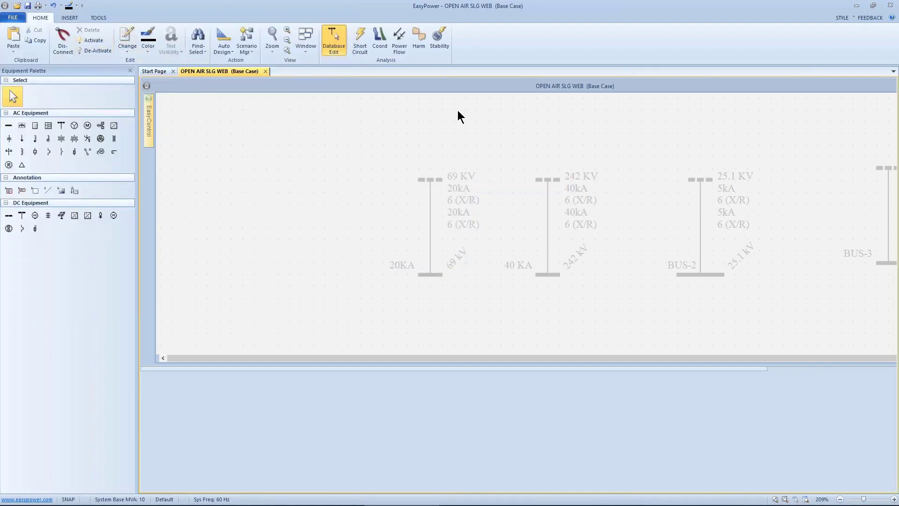
- Minimize the OPEN AIR SLG WEB one-line, then open the recent file HV OPEN AIR ARC FLASH and maximize it
double_click(578, 89)
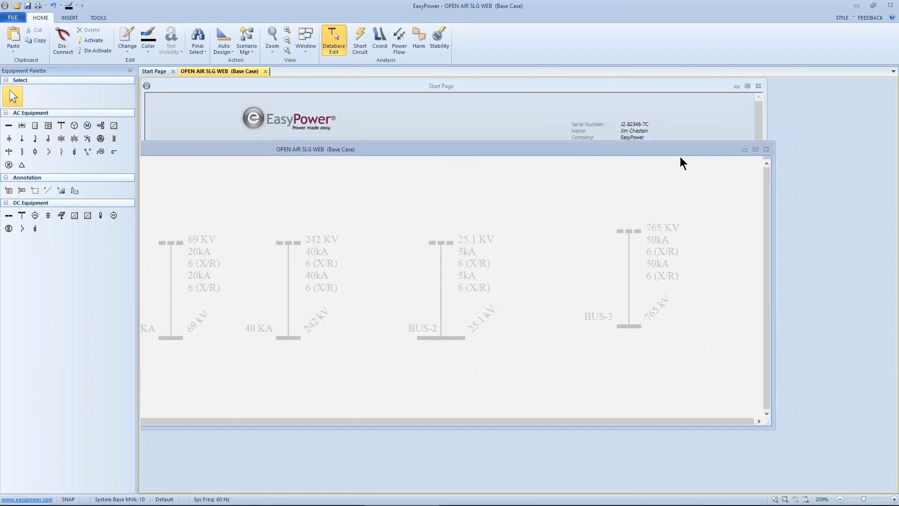
left_click(744, 149)
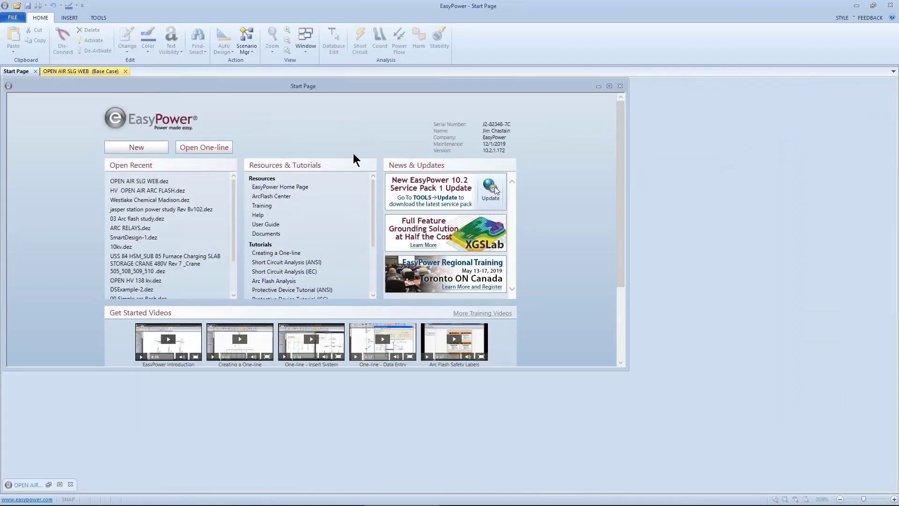
left_click(164, 190)
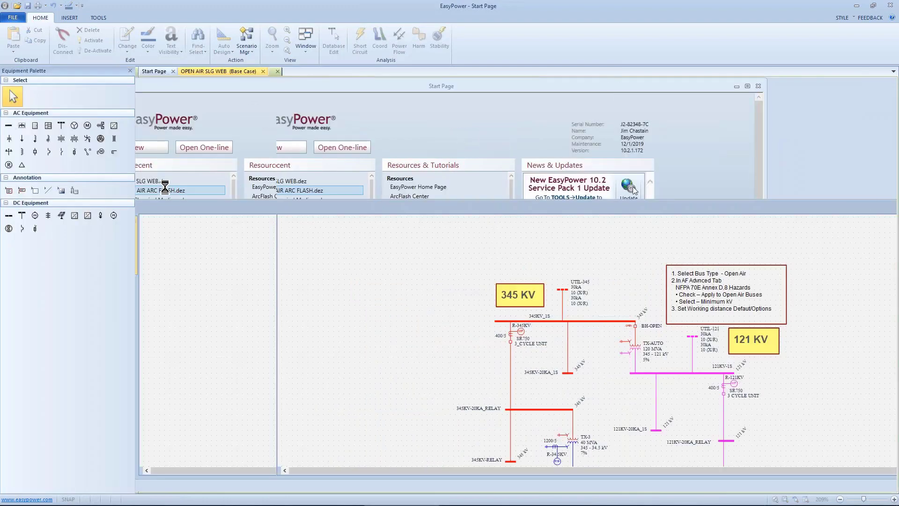
left_click_drag(577, 207, 468, 113)
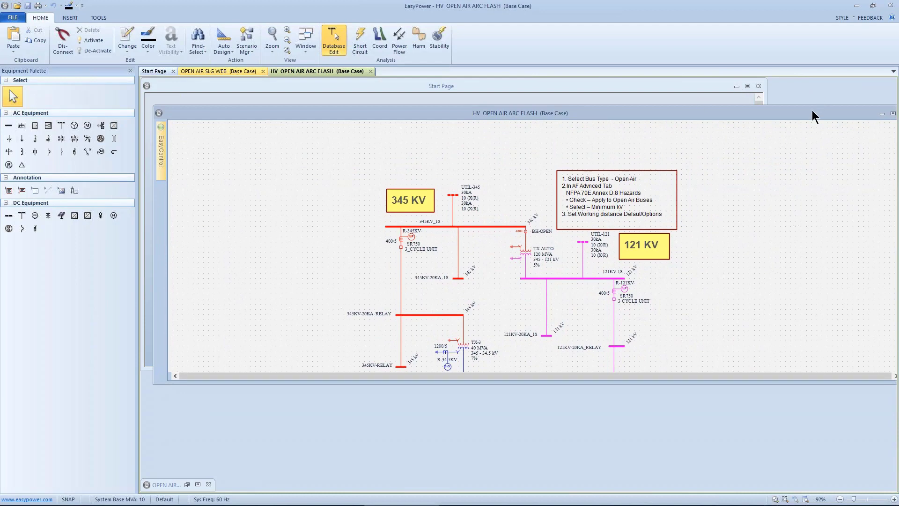
left_click_drag(813, 111, 715, 114)
left_click(795, 117)
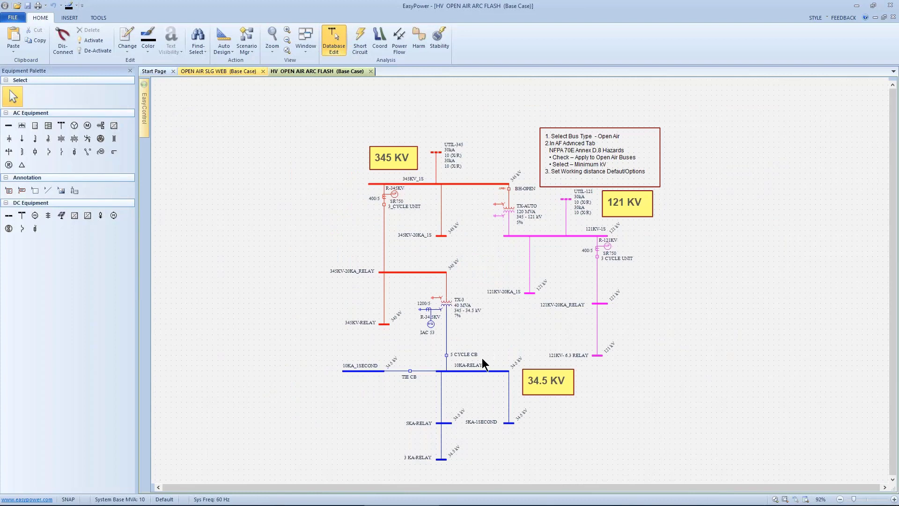
- Review the 345KV-20KA_1S bus data, checking the Open Air bus type and the arc flash hazard settings, and accept it
scroll(483, 354, "up", 2)
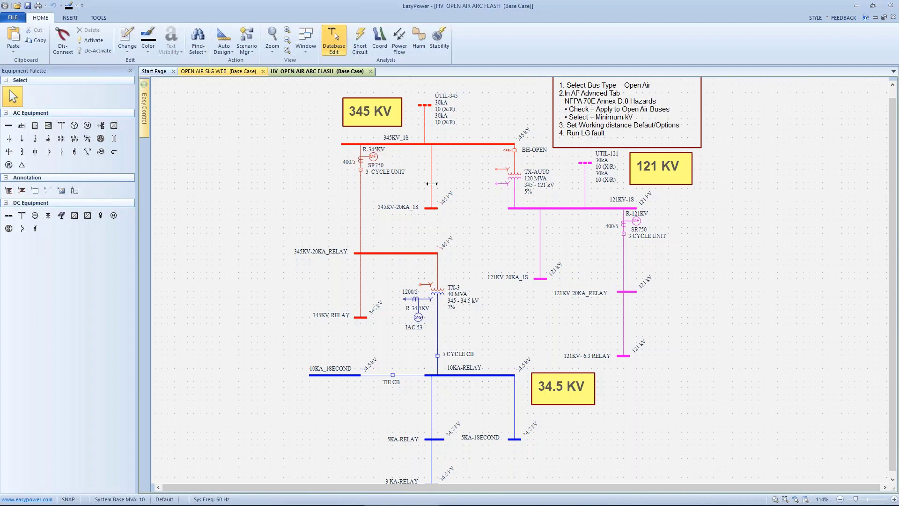
double_click(431, 208)
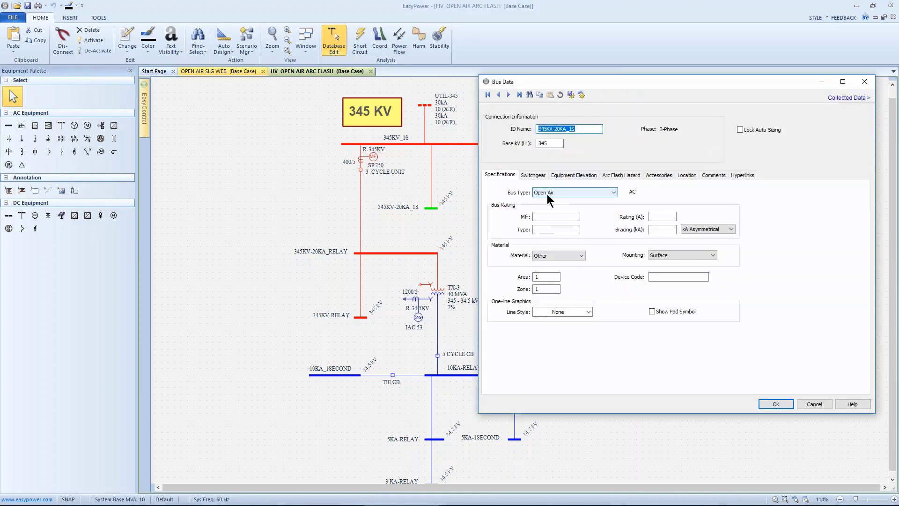
left_click(616, 175)
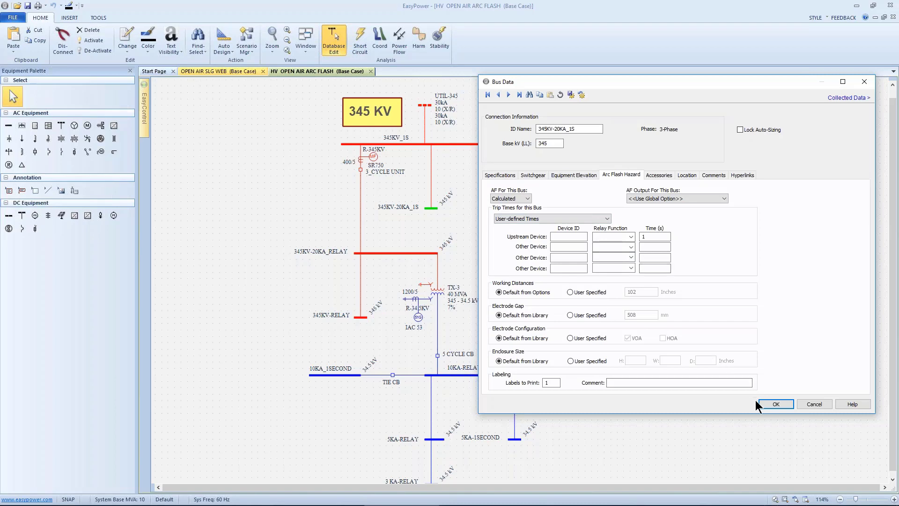
left_click(772, 404)
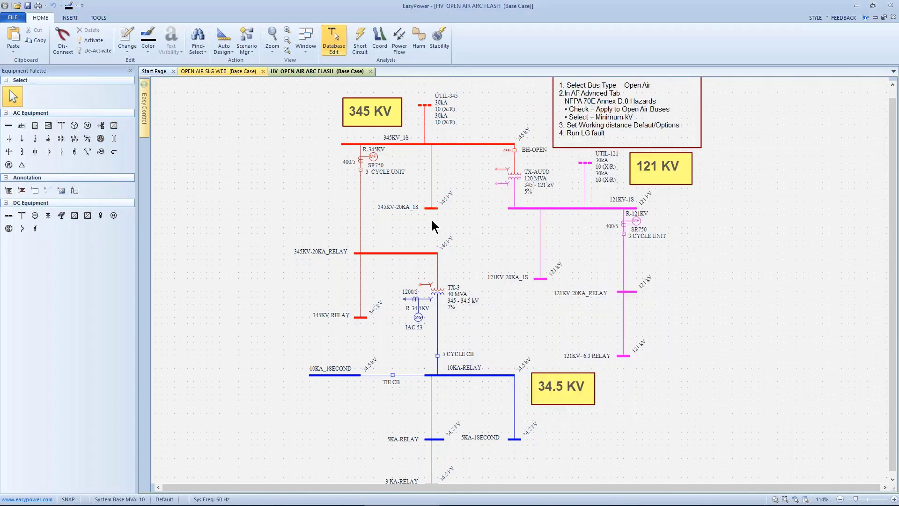
- Run the line-to-ground fault on the 345KV-20KA_1S bus and arrange the one-line with its arc flash hazard report
left_click(364, 35)
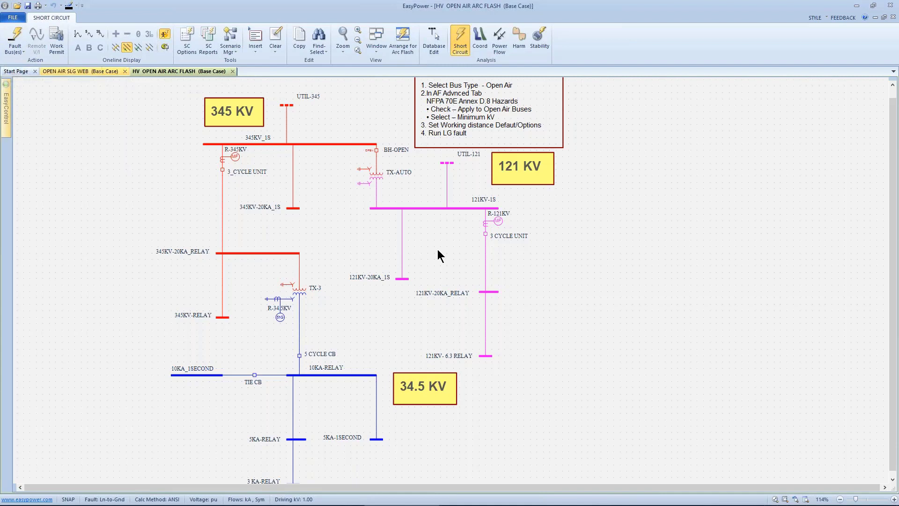
left_click(295, 207)
left_click(15, 37)
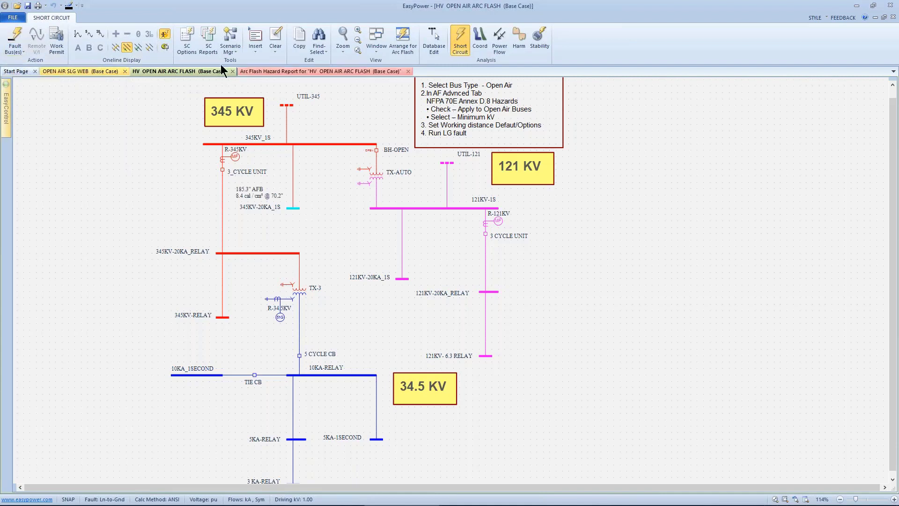
left_click(396, 37)
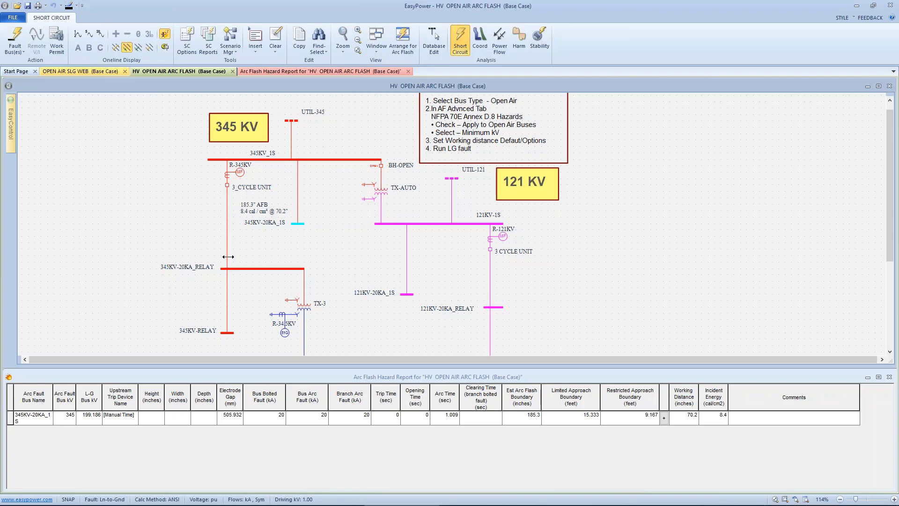
- Fault the 345KV-RELAY, 121KV-20KA_1S and 121KV-6.3 RELAY buses in turn to produce each bus's arc flash hazard report
left_click(225, 333)
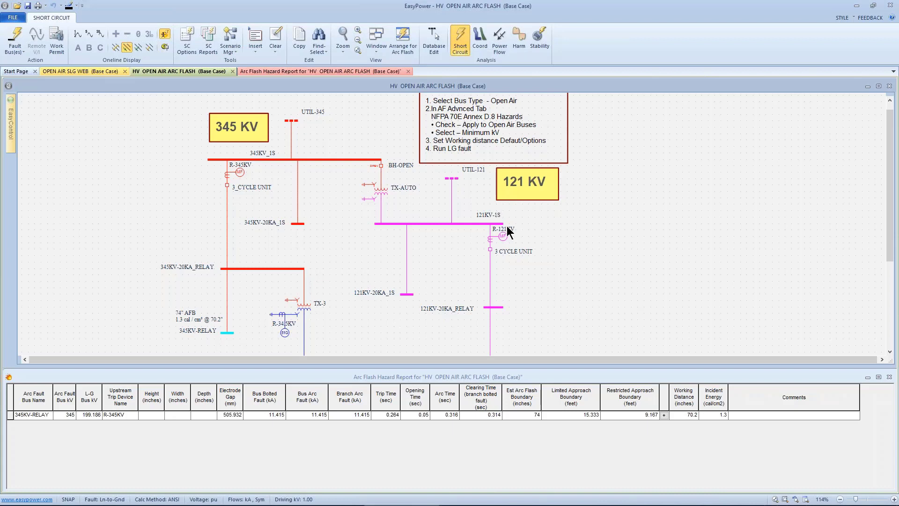
left_click(406, 294)
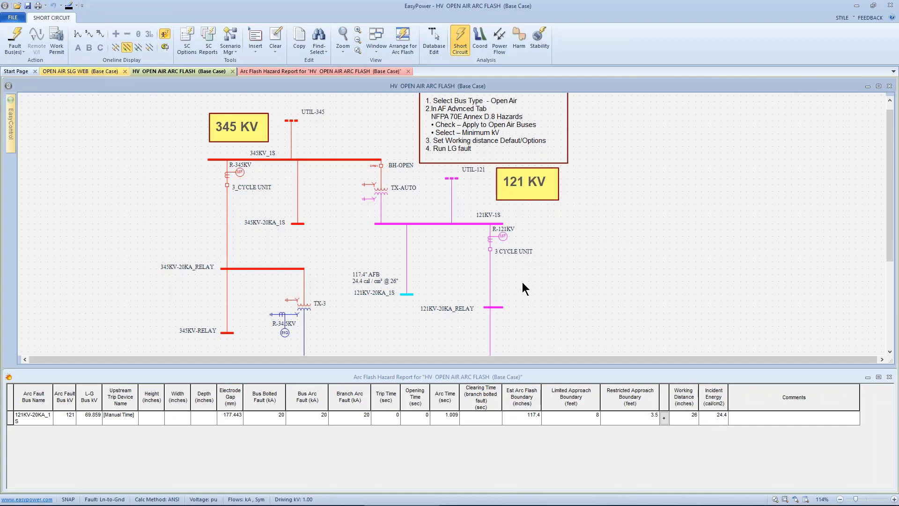
scroll(525, 289, "down", 4)
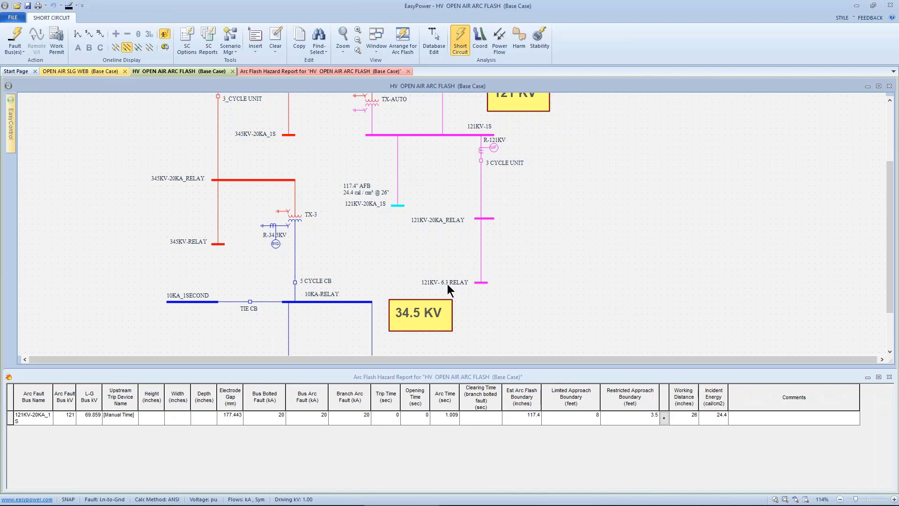
left_click(480, 282)
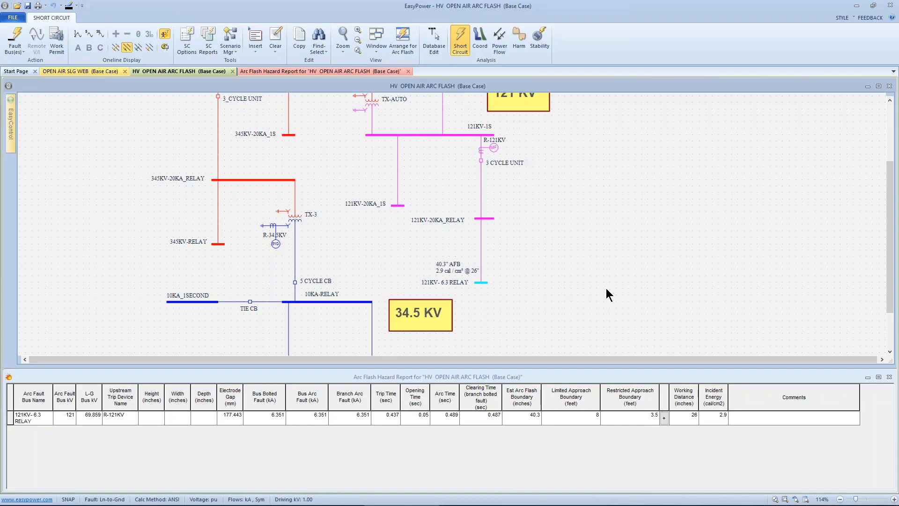
- Examine the whole one-line and consult the Table D.8(2) slide in the PowerPoint deck, then move the deck aside
scroll(600, 220, "down", 2)
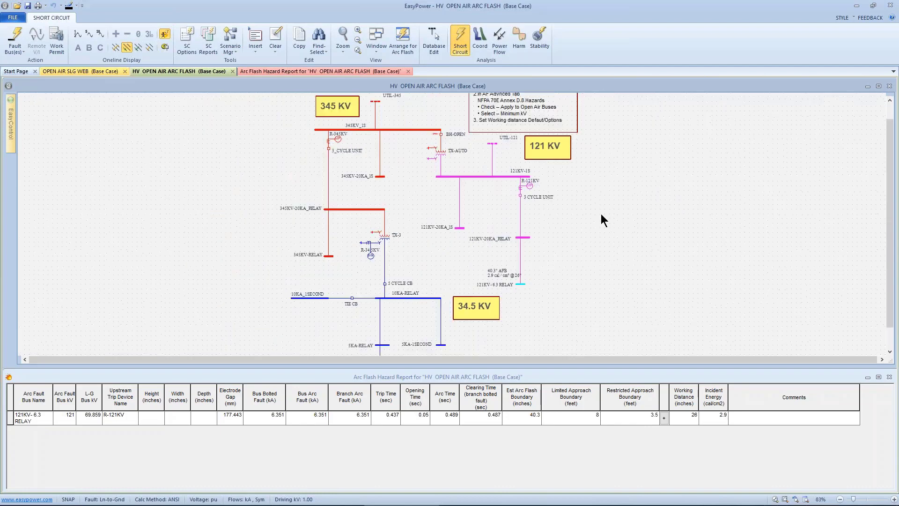
scroll(597, 210, "down", 1)
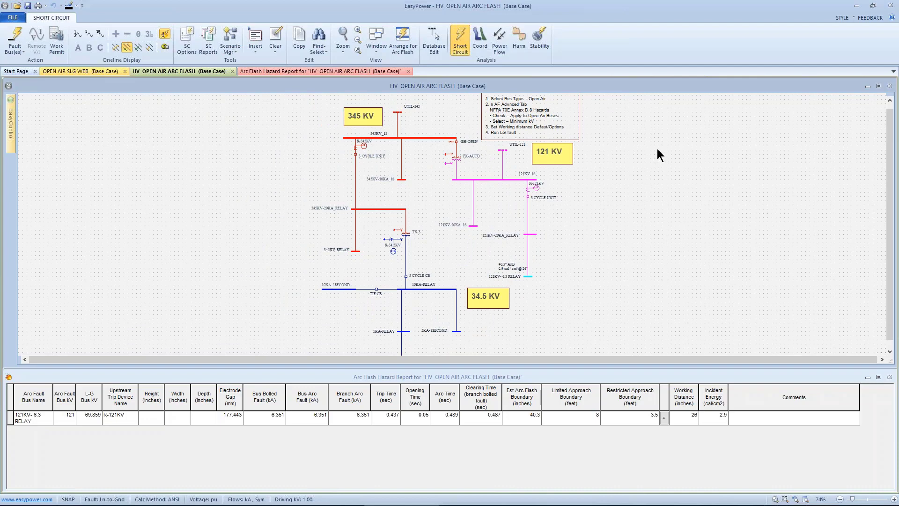
left_click_drag(650, 149, 647, 178)
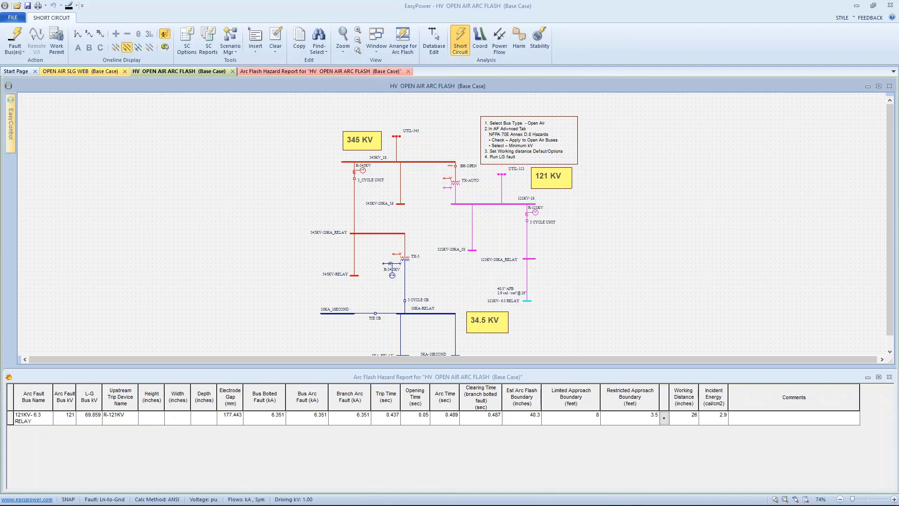
left_click_drag(898, 166, 311, 163)
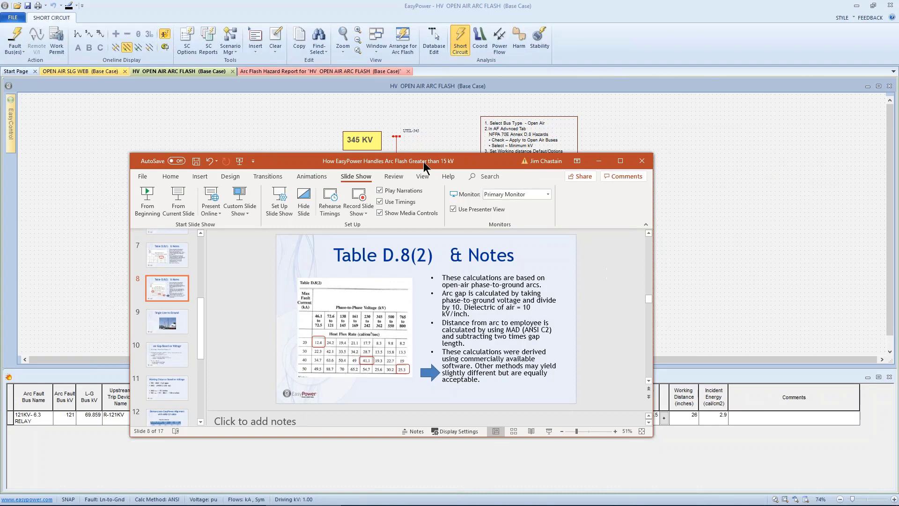
left_click_drag(423, 161, 898, 266)
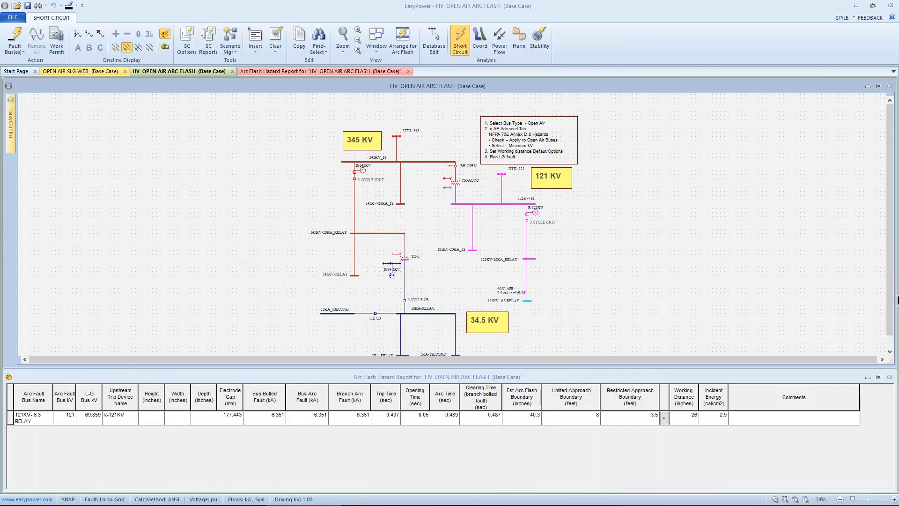